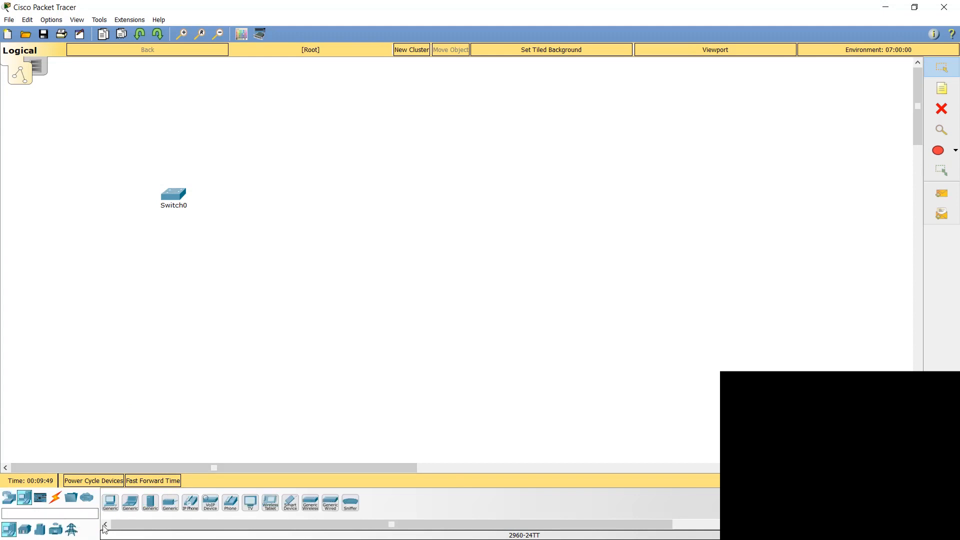
Step: Place a generic PC, a generic laptop and a generic server in a row beneath the switch
{"action": "left_click_drag", "start_coordinate": [110, 503], "coordinate": [108, 453]}
{"action": "left_click_drag", "start_coordinate": [109, 257], "coordinate": [109, 257]}
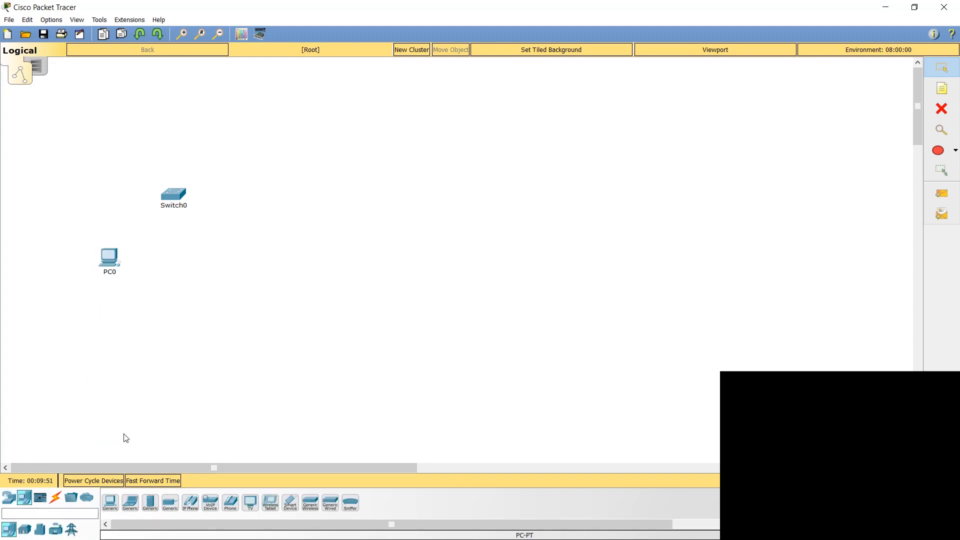
{"action": "left_click_drag", "start_coordinate": [131, 503], "coordinate": [229, 318]}
{"action": "left_click_drag", "start_coordinate": [258, 259], "coordinate": [259, 260]}
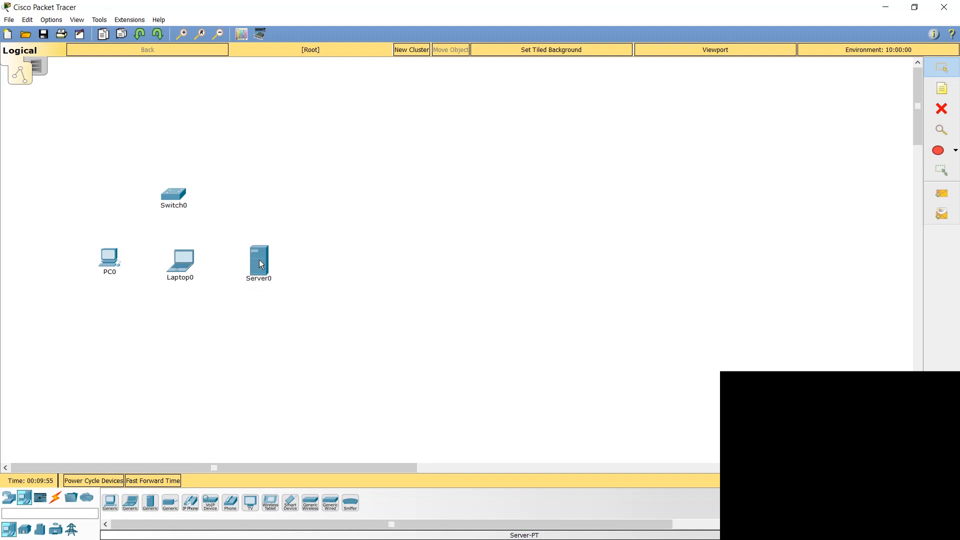
{"action": "mouse_move", "coordinate": [259, 260]}
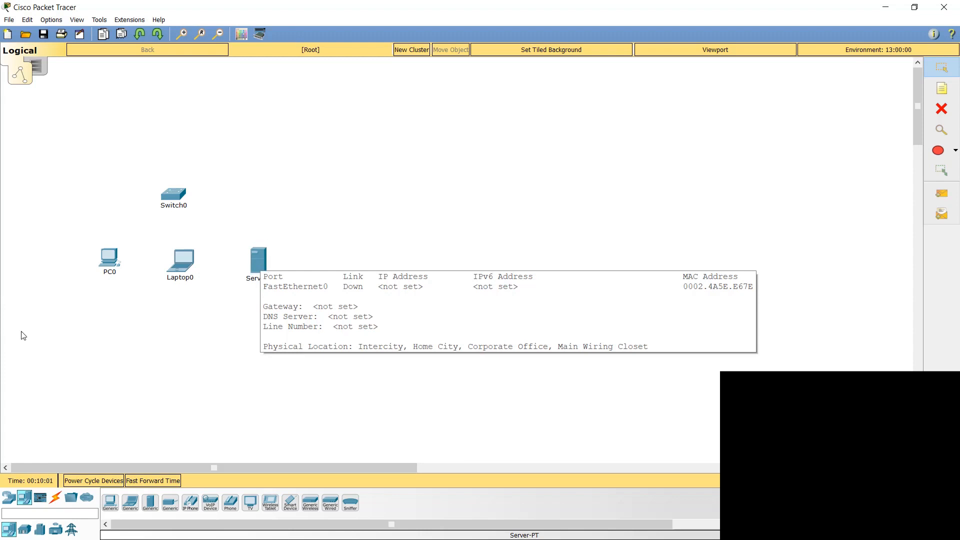
Step: Shift the PC slightly outward and move the switch up so it sits above the laptop
{"action": "left_click_drag", "start_coordinate": [108, 259], "coordinate": [102, 266]}
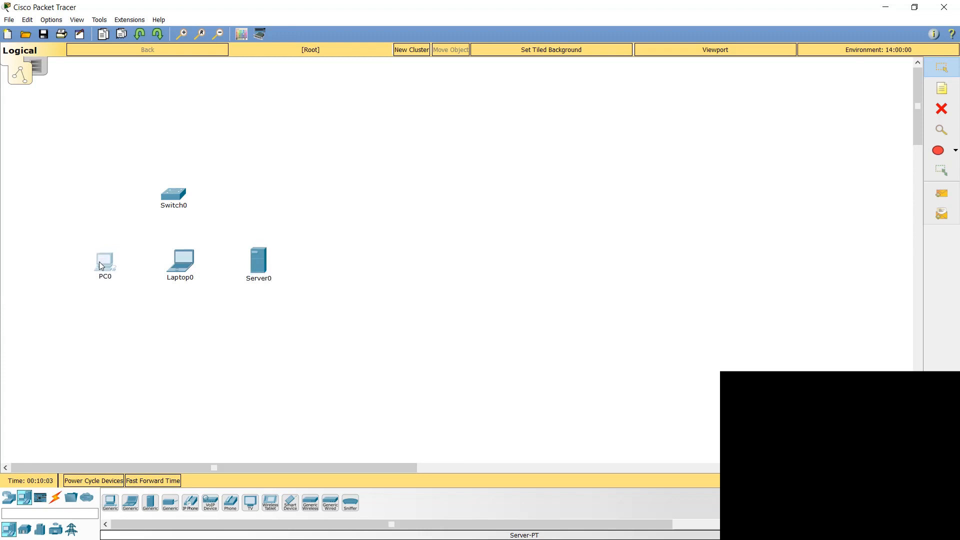
{"action": "mouse_move", "coordinate": [102, 266]}
{"action": "left_click_drag", "start_coordinate": [172, 197], "coordinate": [184, 187]}
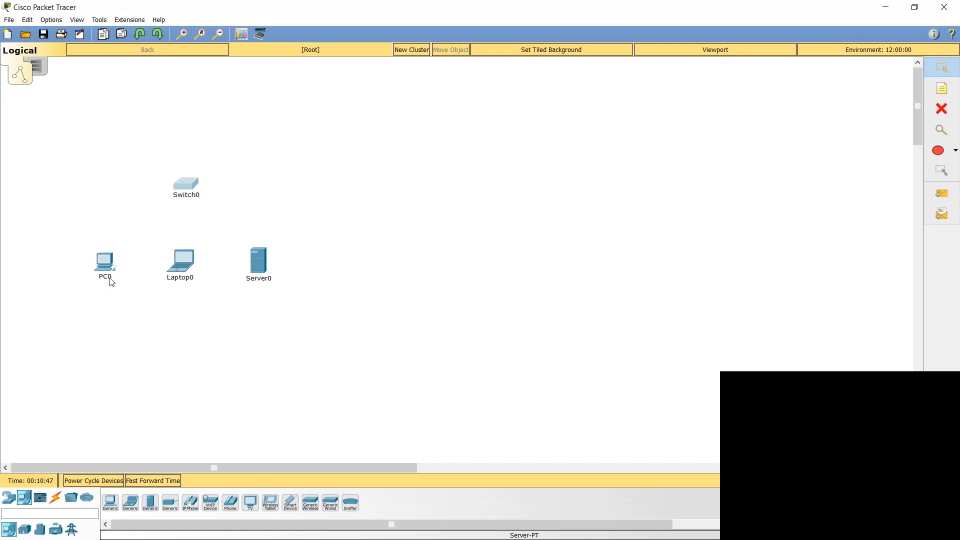
Step: Rename the PC's label as 172.16.4.10ADMIN
{"action": "left_click", "coordinate": [106, 264]}
{"action": "left_click", "coordinate": [681, 103]}
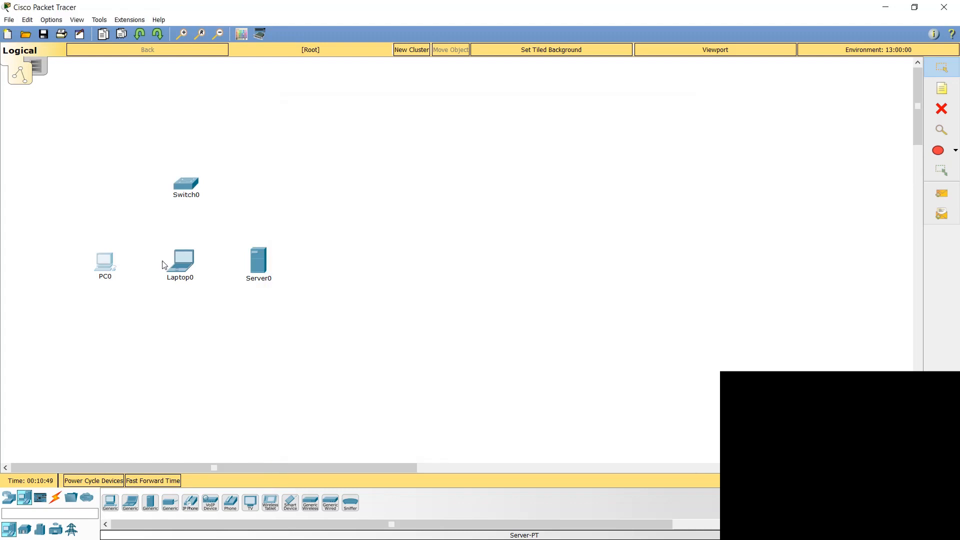
{"action": "left_click", "coordinate": [104, 279]}
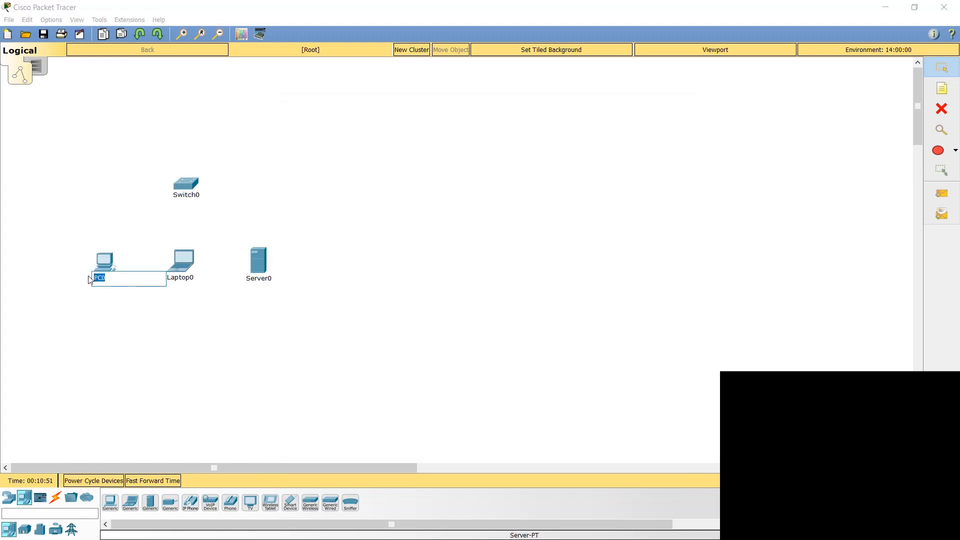
{"action": "type", "text": "172.16.4.10"}
{"action": "key", "text": "Return"}
{"action": "type", "text": "ADMIN"}
{"action": "left_click", "coordinate": [90, 280]}
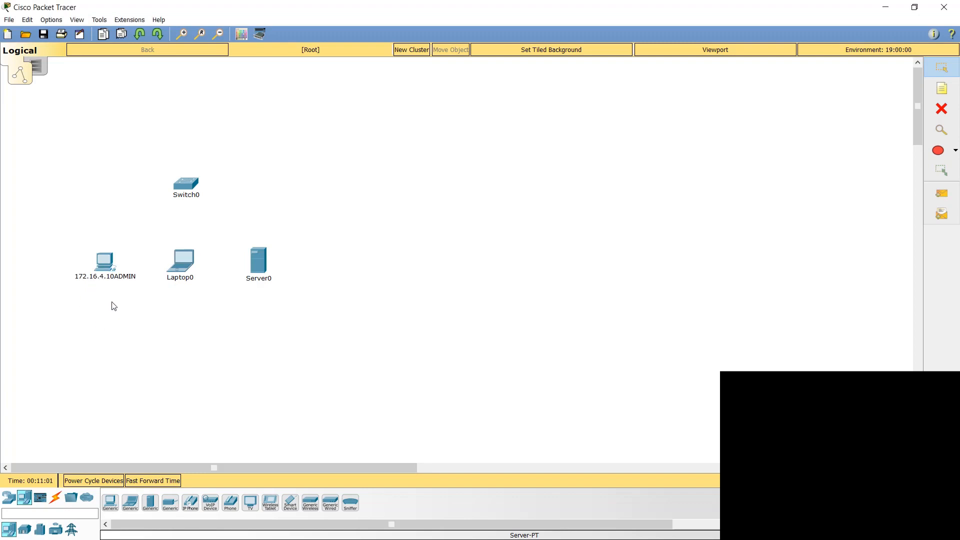
{"action": "left_click", "coordinate": [117, 277]}
{"action": "left_click", "coordinate": [671, 103]}
Step: Rename the laptop's label as "172.16.4.20 STAFF"
{"action": "left_click", "coordinate": [183, 281]}
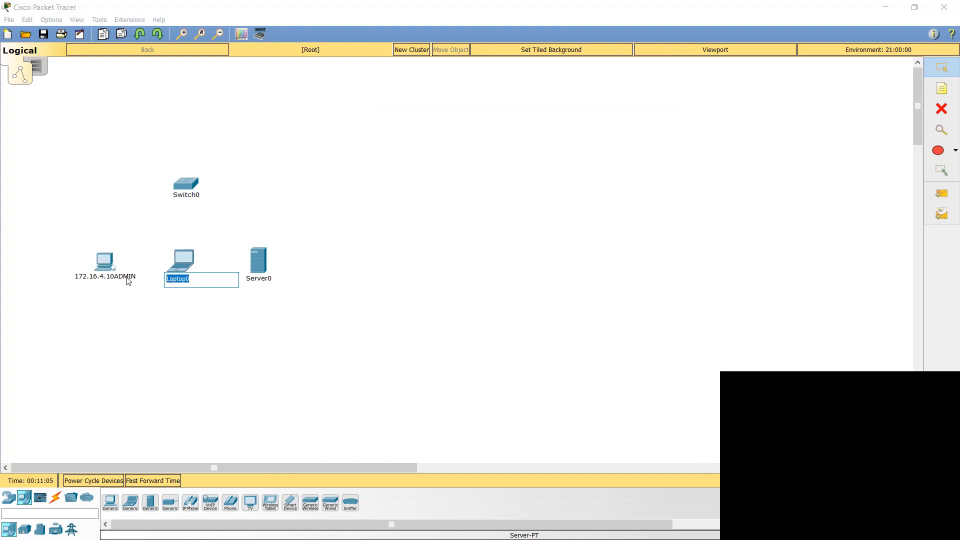
{"action": "type", "text": "172.16.4.20 STAFF"}
{"action": "left_click", "coordinate": [260, 300]}
Step: Rename the server's label as "172.16.4.30 SMTP"
{"action": "left_click", "coordinate": [260, 280]}
{"action": "left_click_drag", "start_coordinate": [297, 280], "coordinate": [228, 279]}
{"action": "type", "text": "172.16.4.30"}
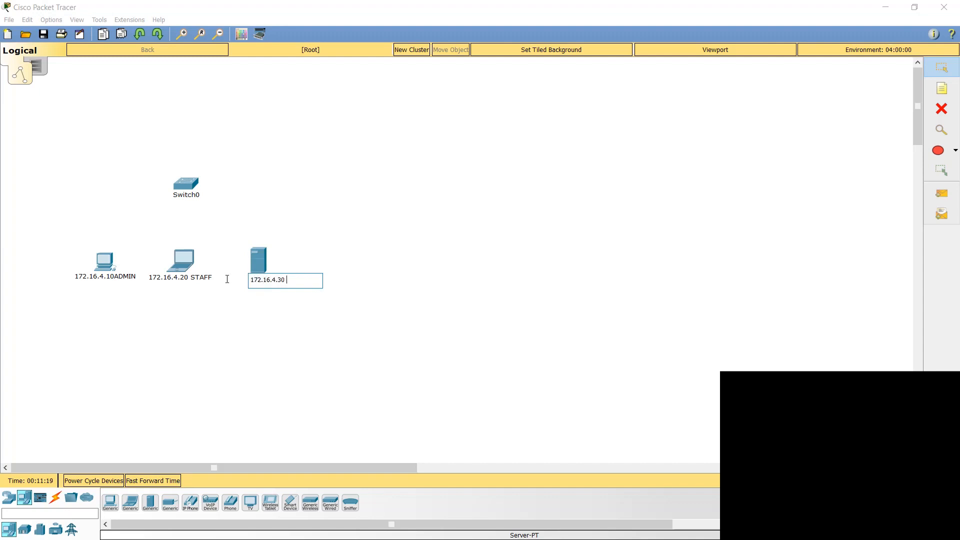
{"action": "type", "text": " SMTP"}
{"action": "left_click", "coordinate": [240, 227]}
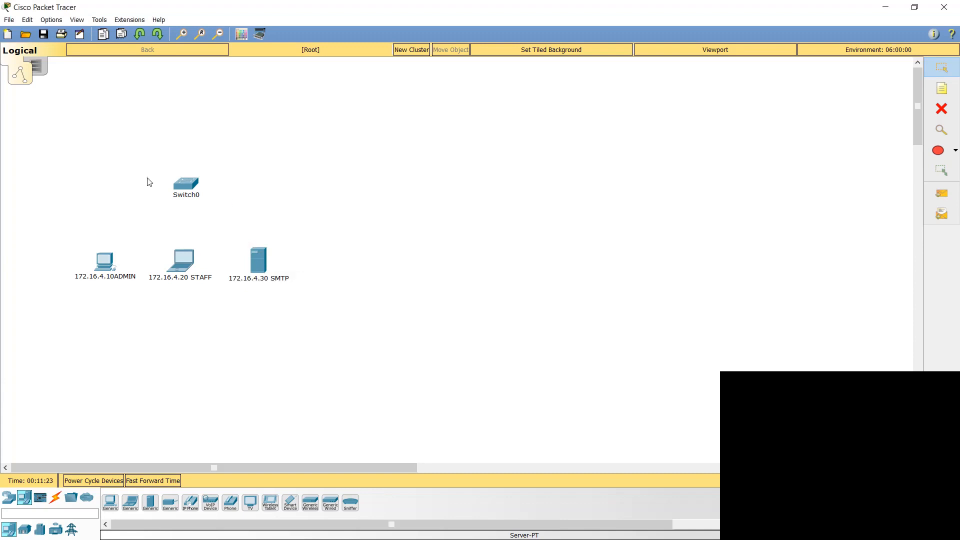
Step: Connect the admin PC's FastEthernet0 port to the switch's FastEthernet0/1 port with a copper straight-through cable
{"action": "left_click", "coordinate": [56, 498]}
{"action": "left_click", "coordinate": [150, 503]}
{"action": "left_click", "coordinate": [104, 258]}
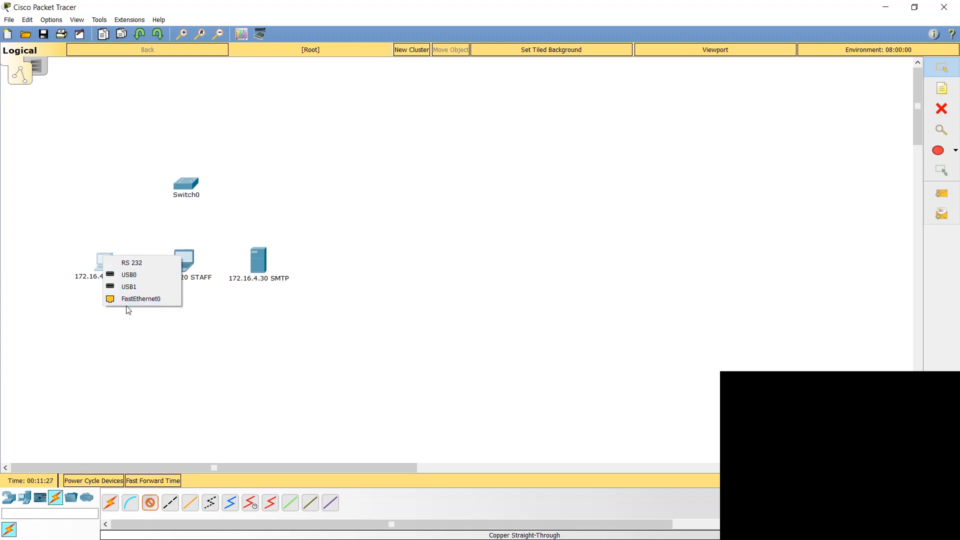
{"action": "left_click", "coordinate": [126, 308]}
{"action": "left_click", "coordinate": [103, 259]}
{"action": "left_click", "coordinate": [121, 301]}
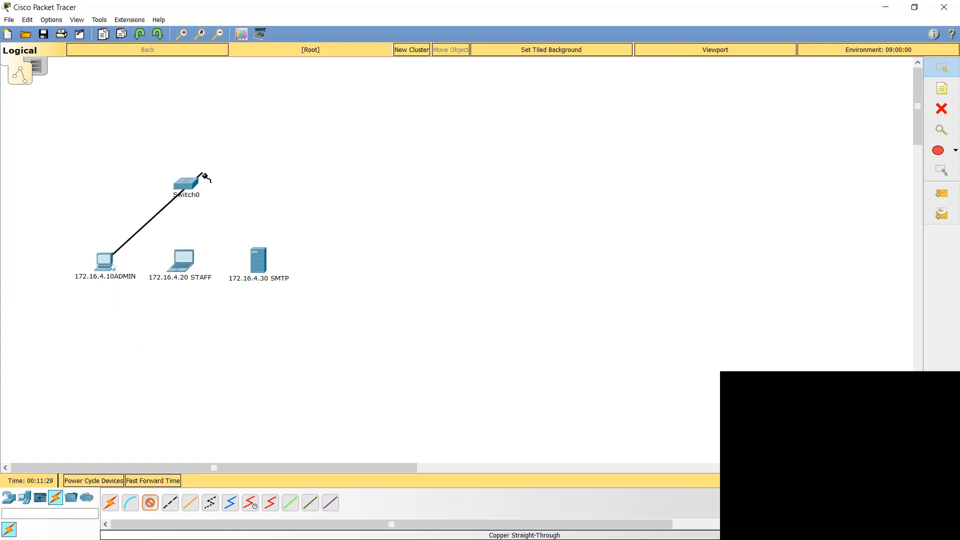
{"action": "left_click", "coordinate": [187, 185]}
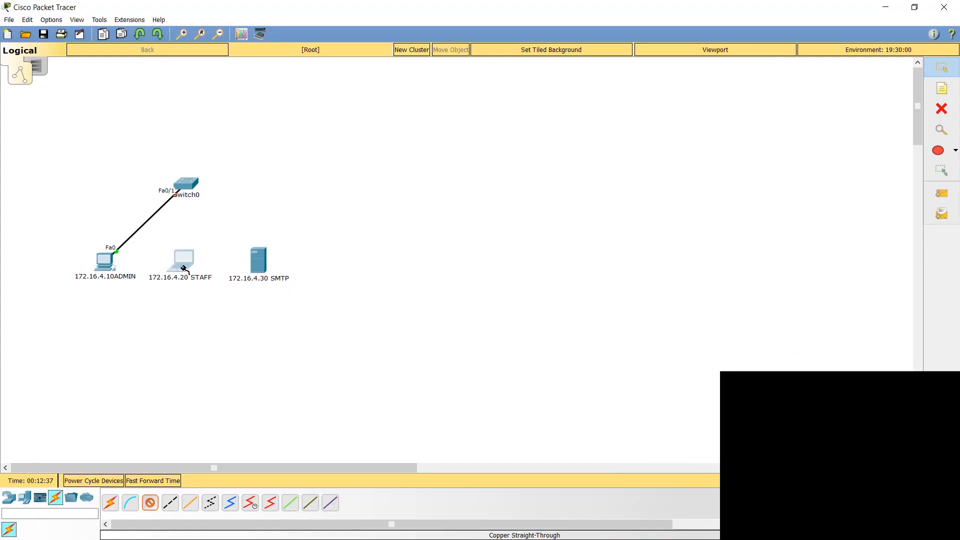
Step: Connect the staff laptop's FastEthernet0 port to the switch's FastEthernet0/3 port with a copper straight-through cable
{"action": "left_click", "coordinate": [182, 261]}
{"action": "left_click", "coordinate": [202, 311]}
{"action": "left_click", "coordinate": [186, 181]}
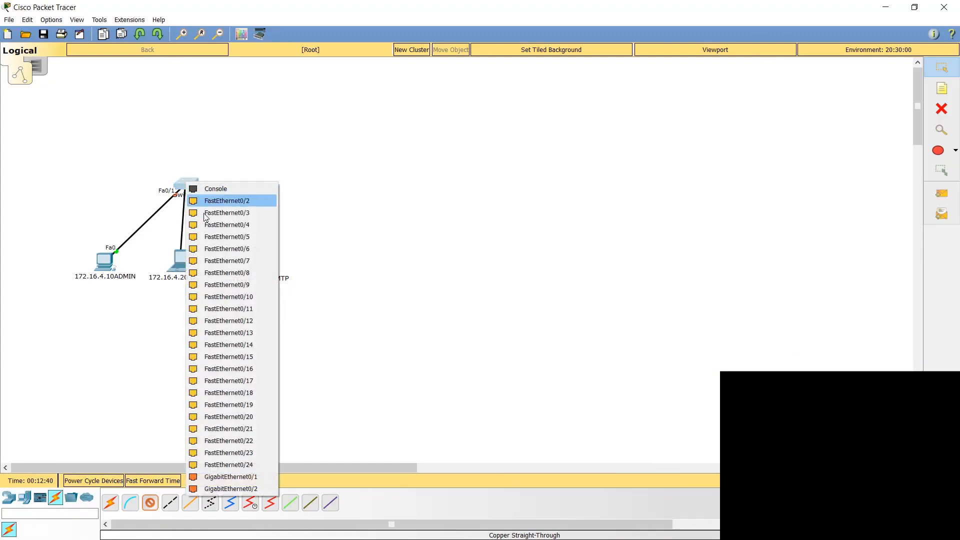
{"action": "left_click", "coordinate": [215, 222]}
Step: Connect the SMTP server's FastEthernet0 port to the switch's FastEthernet0/2 port with a copper straight-through cable
{"action": "left_click", "coordinate": [150, 502]}
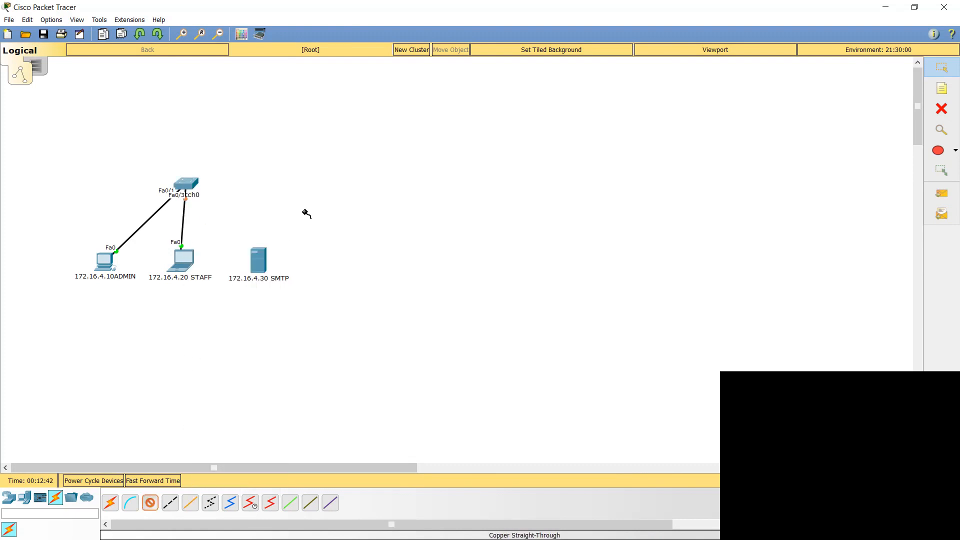
{"action": "left_click", "coordinate": [257, 256]}
{"action": "left_click", "coordinate": [280, 262]}
{"action": "left_click", "coordinate": [187, 184]}
{"action": "left_click", "coordinate": [209, 206]}
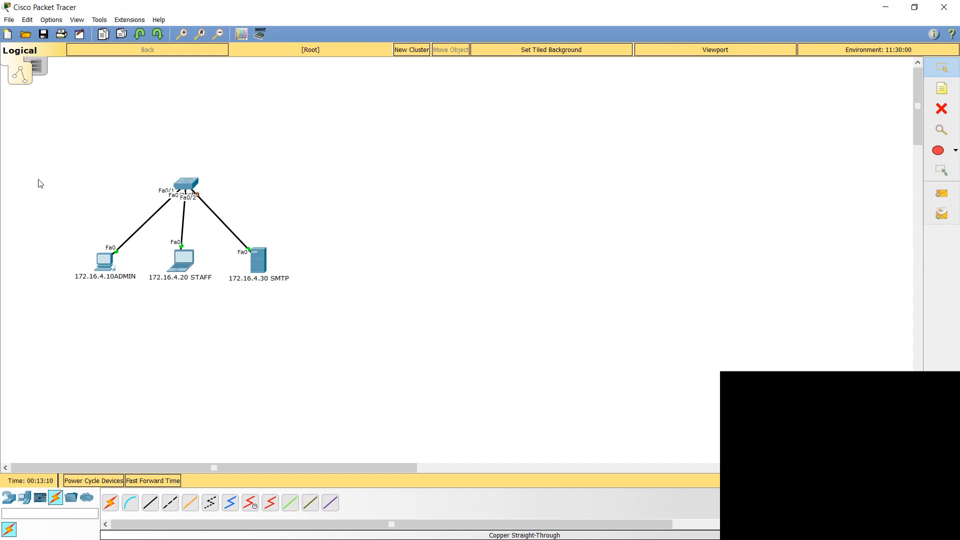
Step: Assign the admin PC the static IP address 172.16.4.10 with subnet mask 255.255.0.0
{"action": "left_click", "coordinate": [109, 260]}
{"action": "left_click_drag", "start_coordinate": [395, 113], "coordinate": [423, 105]}
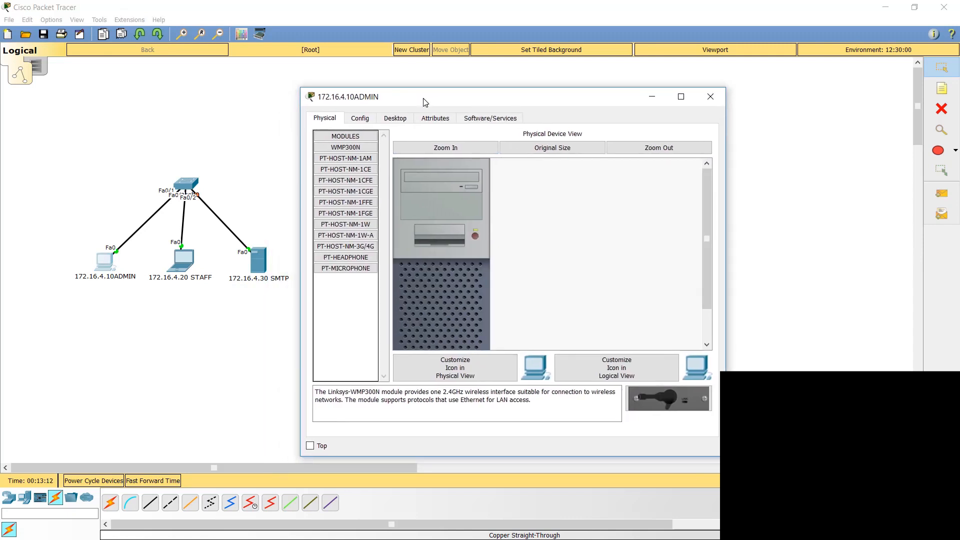
{"action": "left_click", "coordinate": [399, 121]}
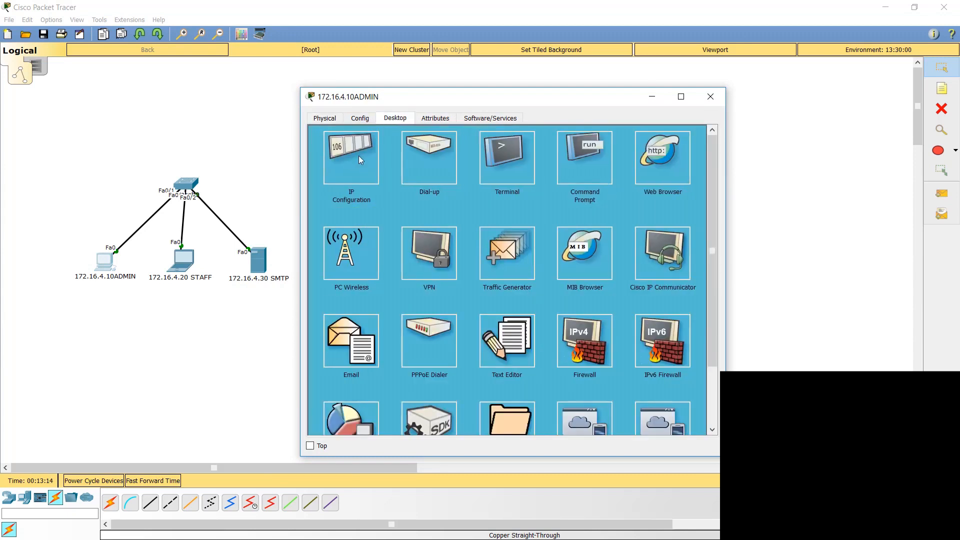
{"action": "left_click", "coordinate": [360, 157]}
{"action": "left_click", "coordinate": [536, 178]}
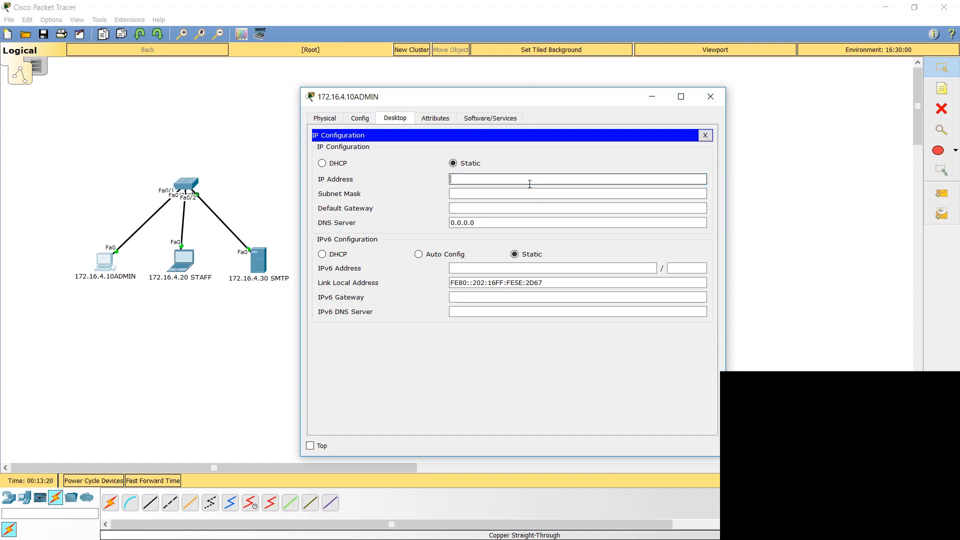
{"action": "type", "text": "172.16.4.10"}
{"action": "key", "text": "Tab"}
{"action": "key", "text": "Tab"}
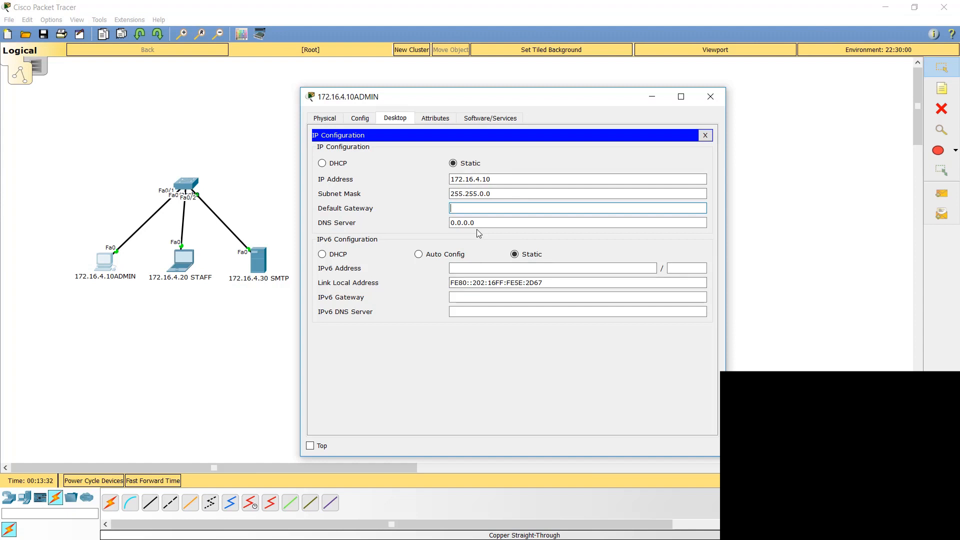
{"action": "left_click", "coordinate": [711, 97]}
Step: Assign the staff laptop the static IP address 172.16.4.20 with subnet mask 255.255.0.0
{"action": "left_click", "coordinate": [181, 261]}
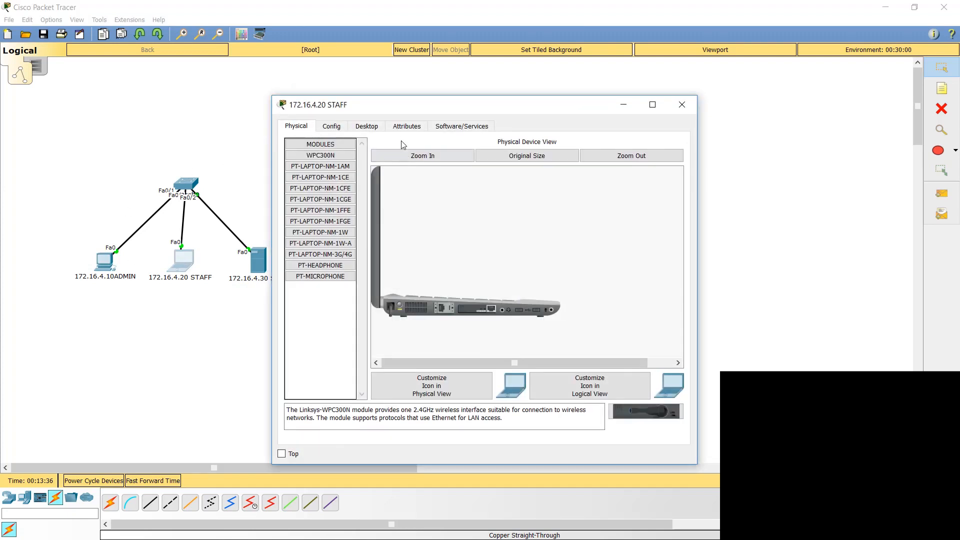
{"action": "left_click", "coordinate": [367, 126]}
{"action": "left_click", "coordinate": [344, 170]}
{"action": "left_click", "coordinate": [470, 187]}
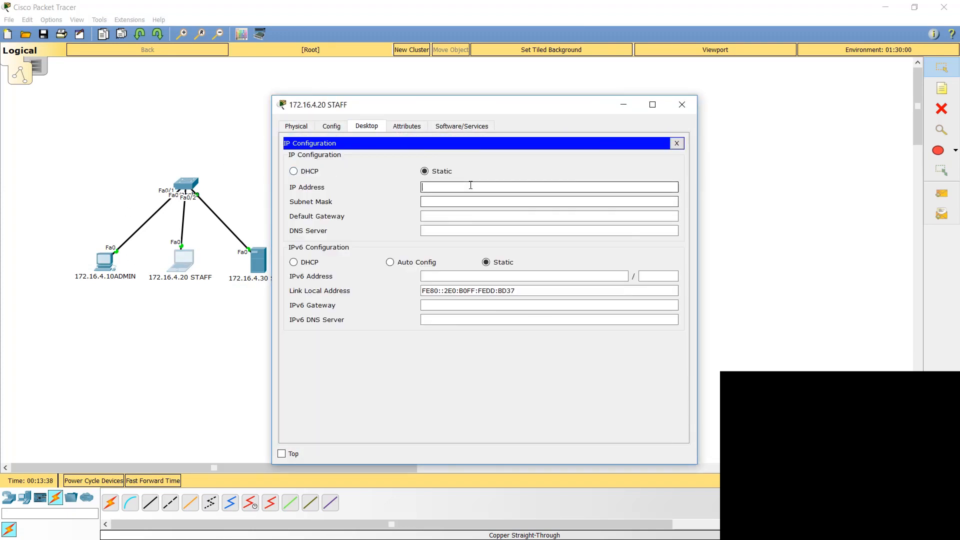
{"action": "type", "text": "172.1"}
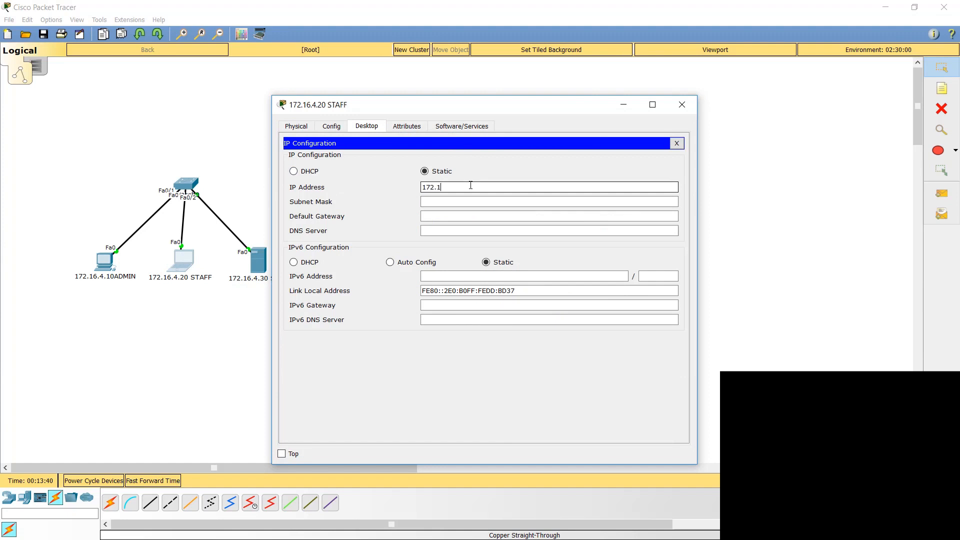
{"action": "type", "text": "6.4.20"}
{"action": "key", "text": "Tab"}
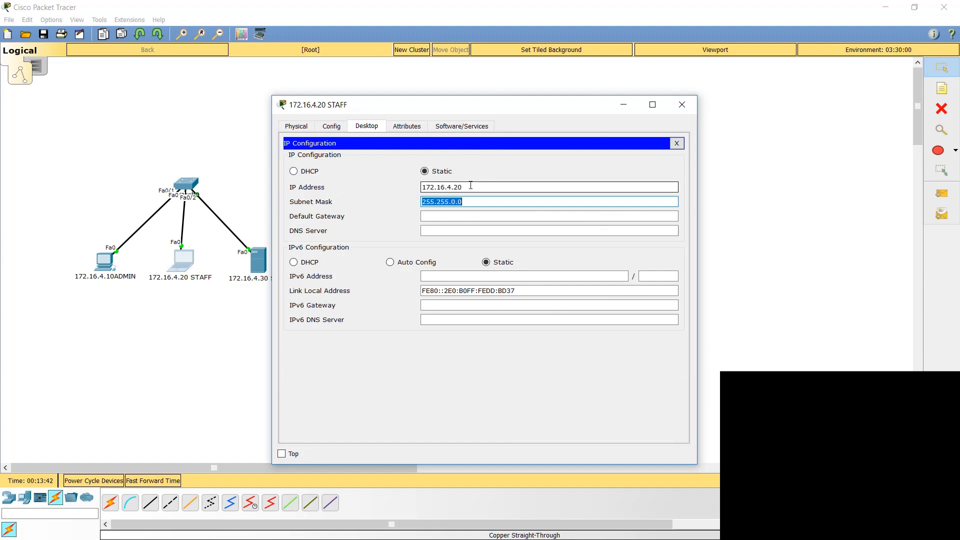
{"action": "left_click", "coordinate": [682, 106]}
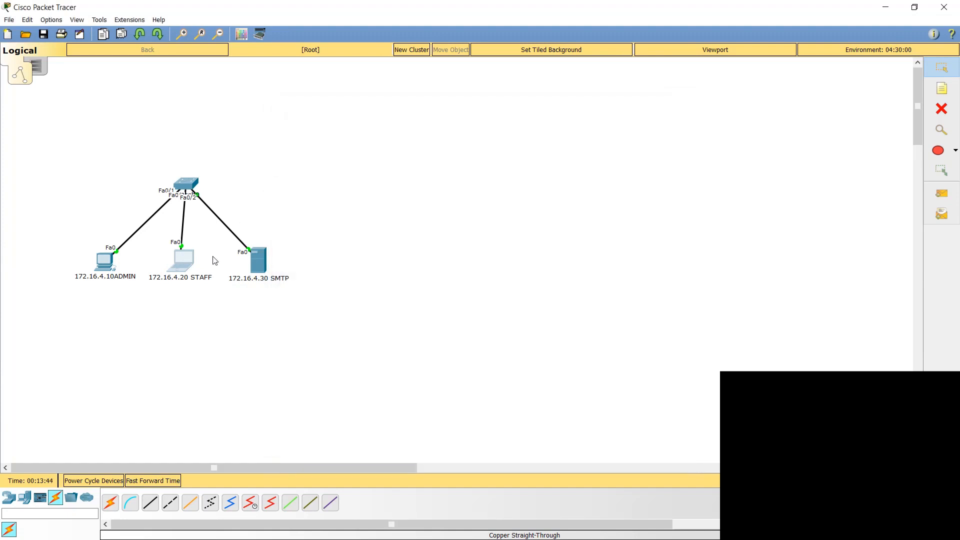
Step: Assign the SMTP server the static IP address 172.16.4.30 with subnet mask 255.255.0.0
{"action": "left_click", "coordinate": [267, 262]}
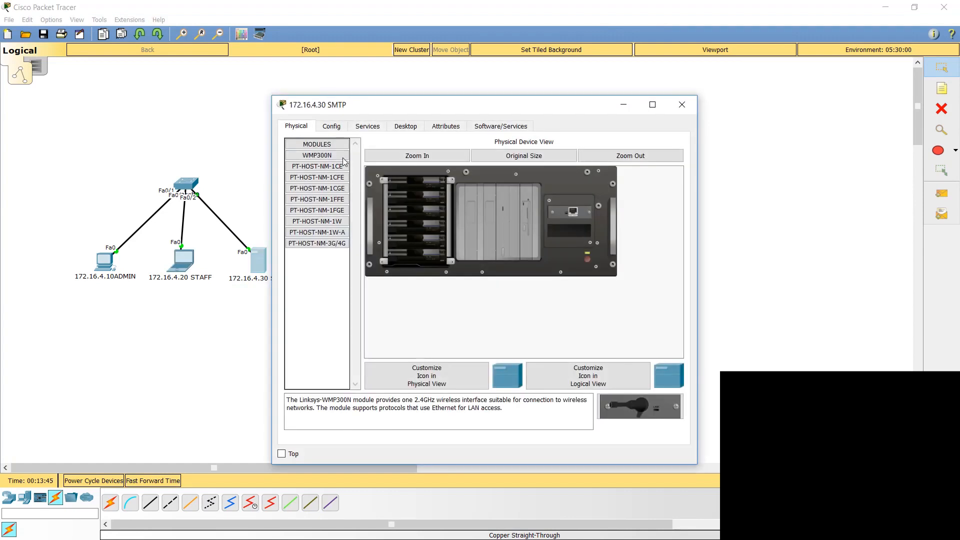
{"action": "left_click", "coordinate": [396, 129]}
{"action": "left_click", "coordinate": [312, 166]}
{"action": "left_click", "coordinate": [457, 200]}
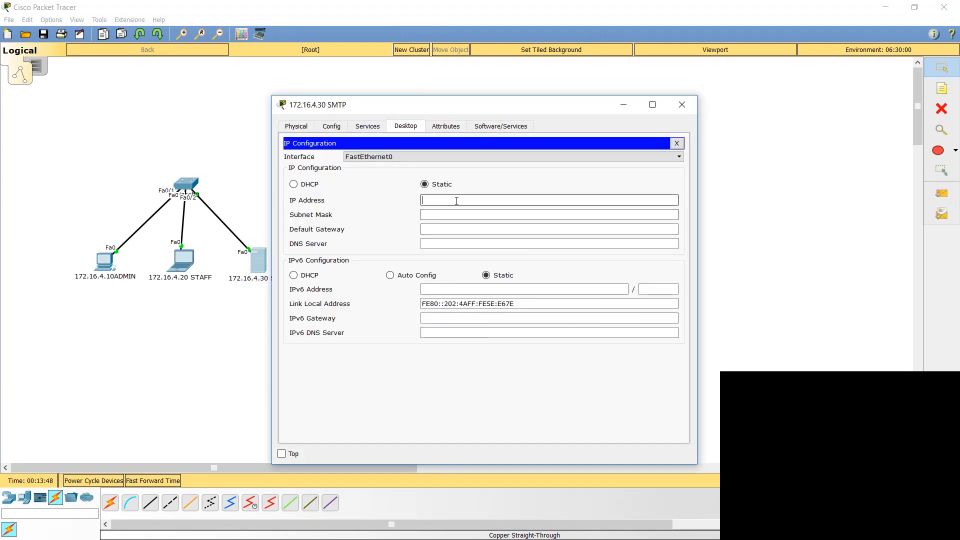
{"action": "type", "text": "172.16.4.30"}
{"action": "key", "text": "Tab"}
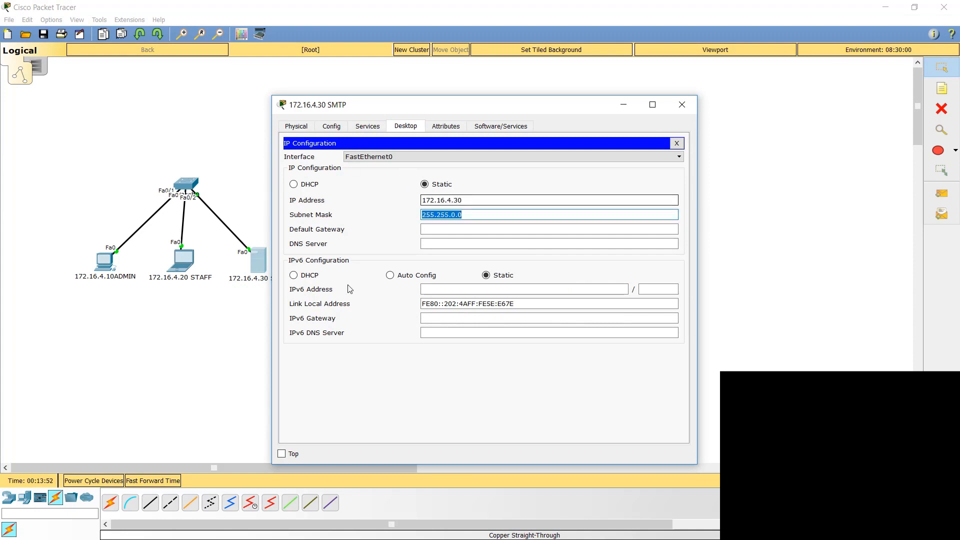
{"action": "left_click", "coordinate": [677, 144]}
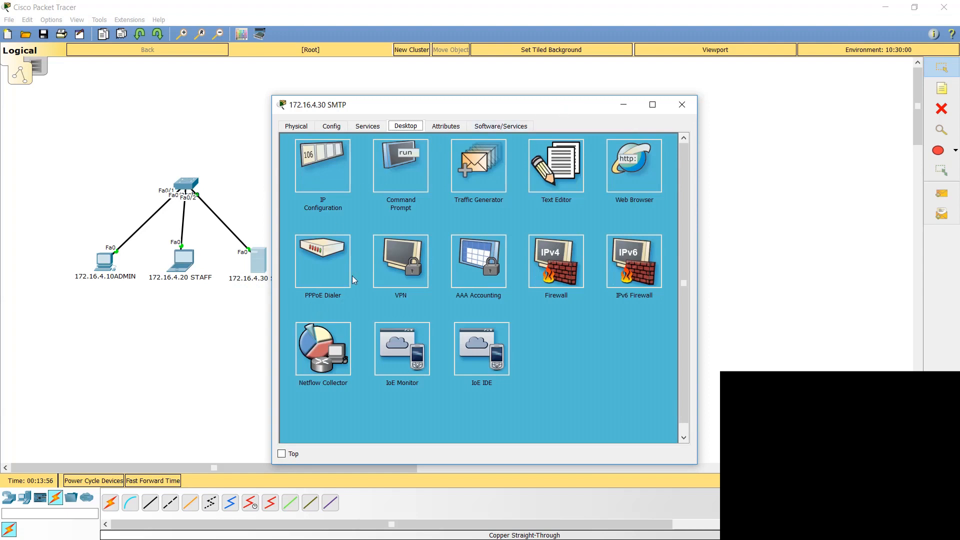
Step: Set the domain name of the server's email service to learntechtraining.com
{"action": "left_click", "coordinate": [377, 128]}
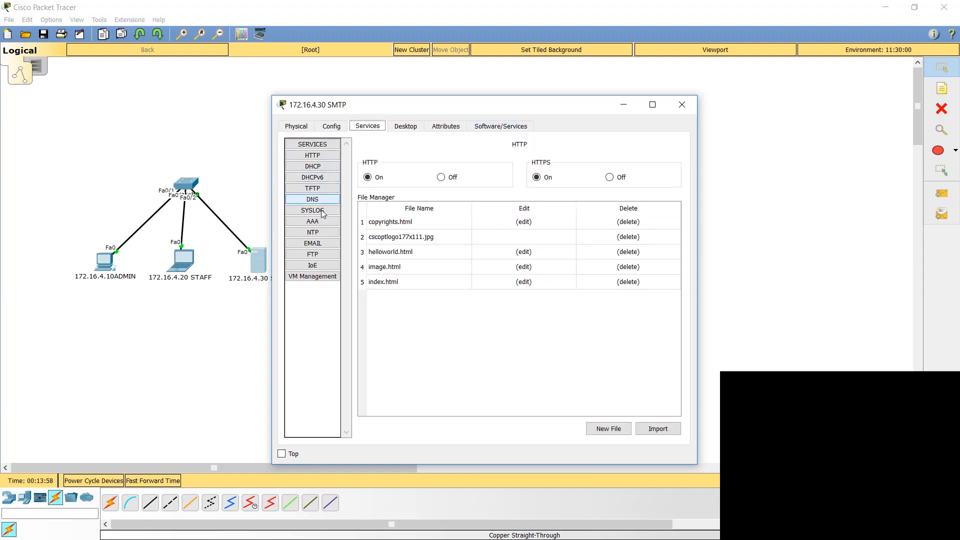
{"action": "left_click", "coordinate": [321, 237]}
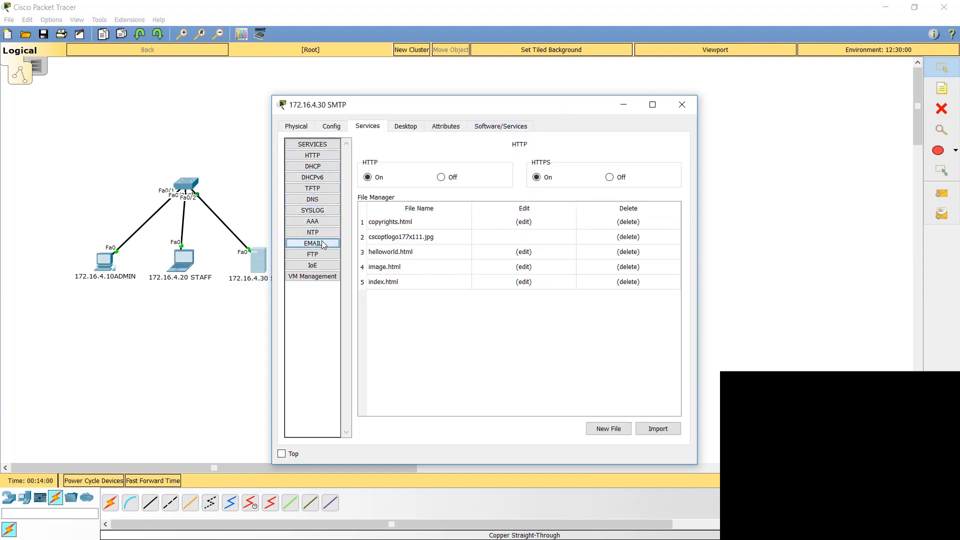
{"action": "left_click", "coordinate": [322, 242]}
{"action": "left_click", "coordinate": [418, 201]}
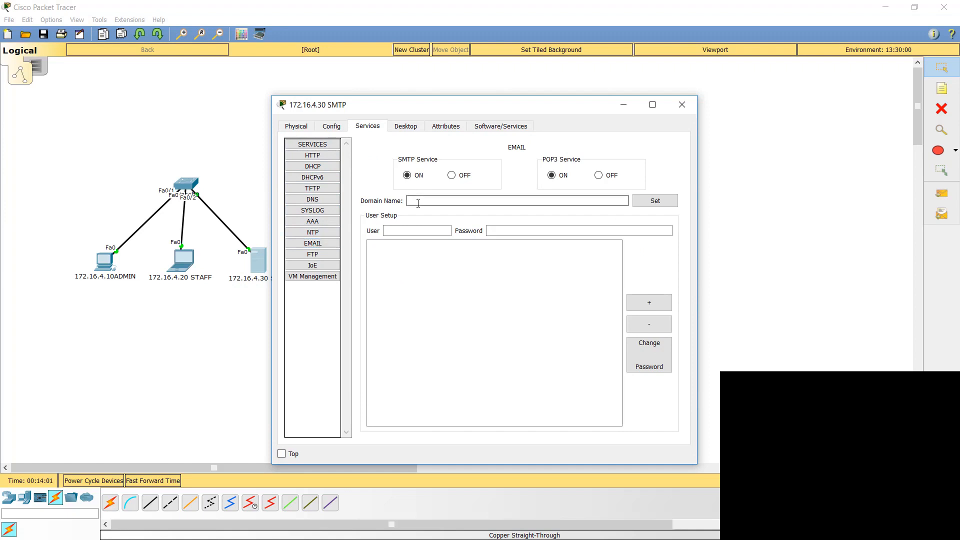
{"action": "type", "text": "learntechtraining.com"}
{"action": "left_click", "coordinate": [658, 201]}
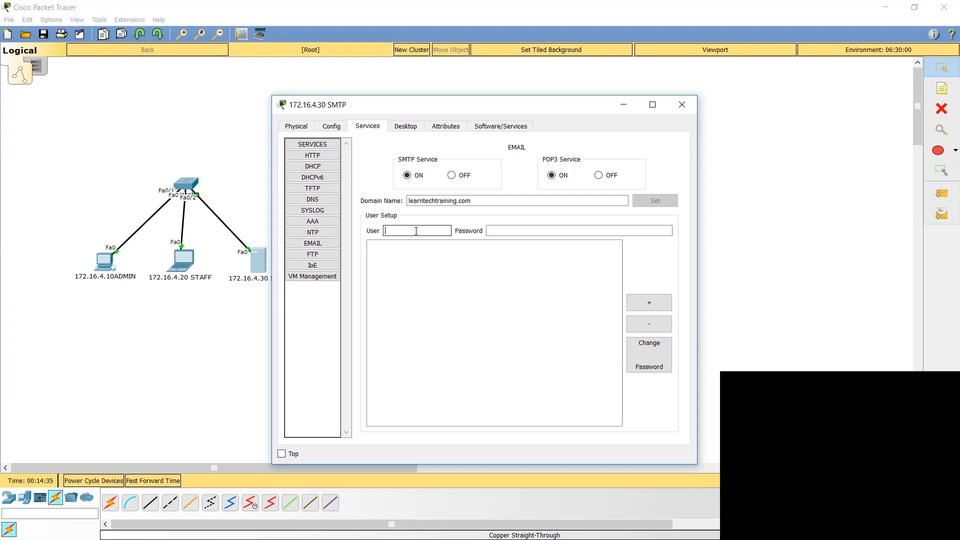
Step: Add an email user named admin on the server and enter the account password
{"action": "type", "text": "admin"}
{"action": "key", "text": "Tab"}
{"action": "type", "text": "cisco"}
{"action": "left_click", "coordinate": [656, 304]}
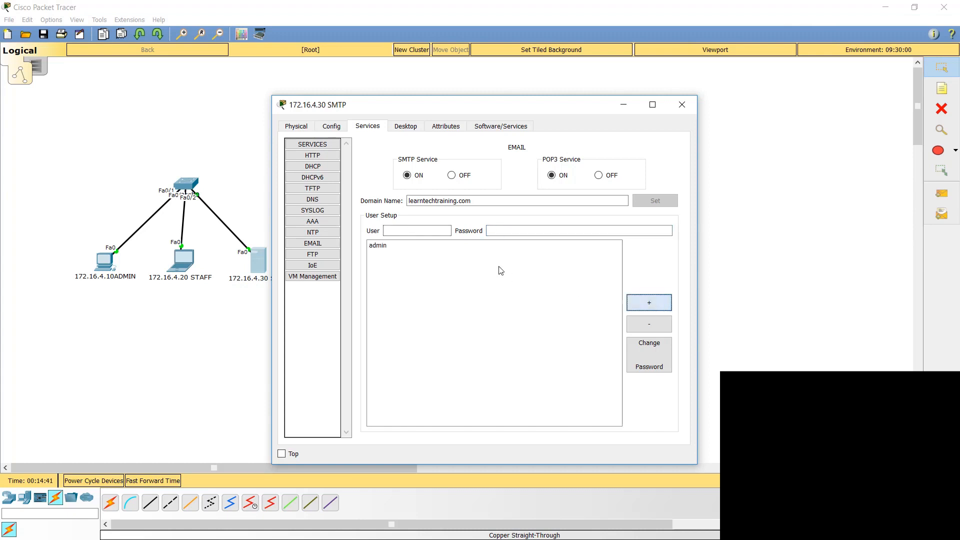
Step: Add an email user named staff on the SMTP server with the account password and close the server's window
{"action": "left_click", "coordinate": [420, 232]}
{"action": "type", "text": "staff"}
{"action": "key", "text": "Tab"}
{"action": "type", "text": "cisco"}
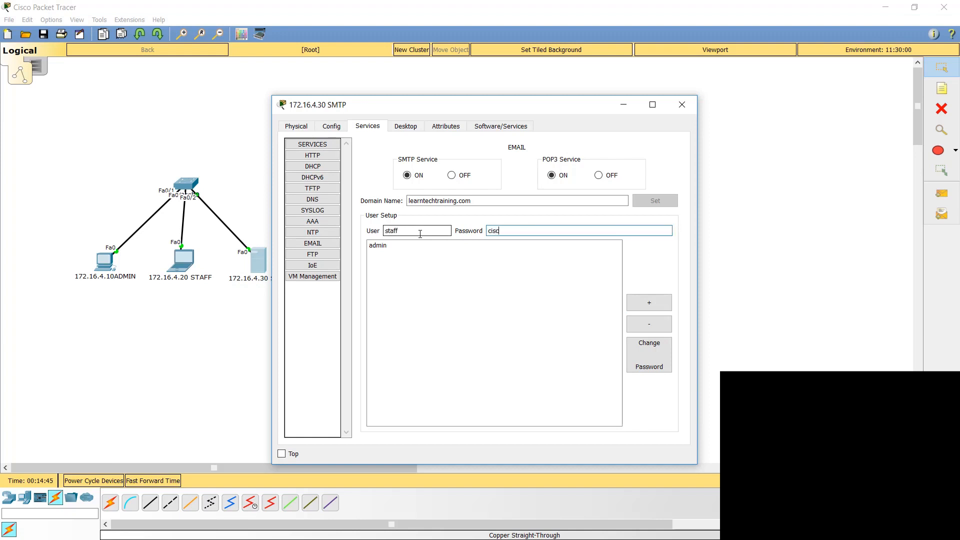
{"action": "left_click", "coordinate": [648, 302]}
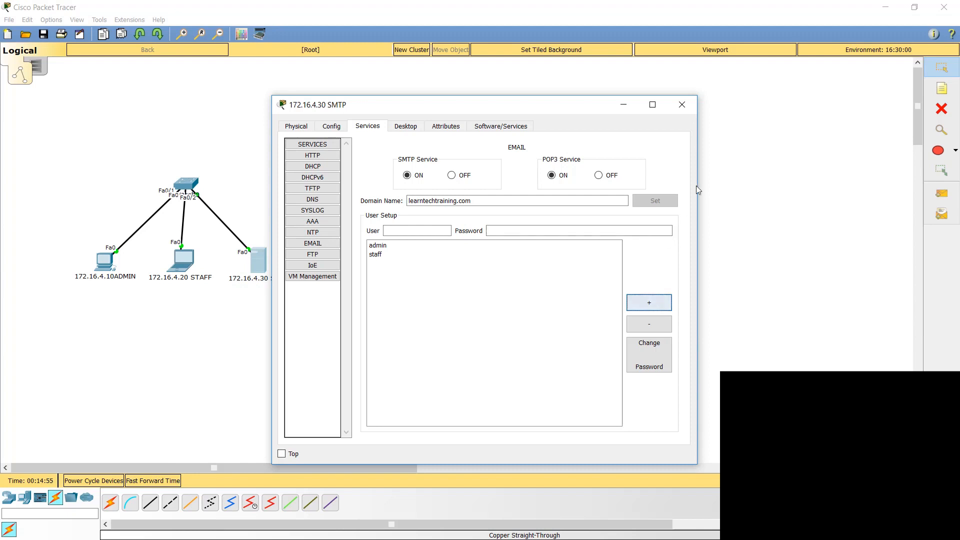
{"action": "left_click", "coordinate": [682, 105]}
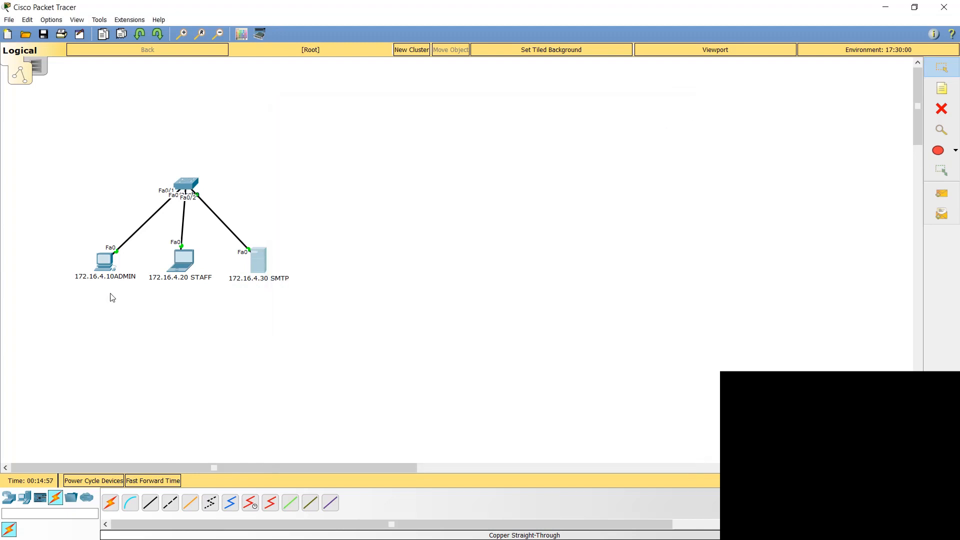
Step: Check the static IP configuration of the admin PC
{"action": "left_click", "coordinate": [104, 261]}
{"action": "left_click_drag", "start_coordinate": [478, 108], "coordinate": [510, 101]}
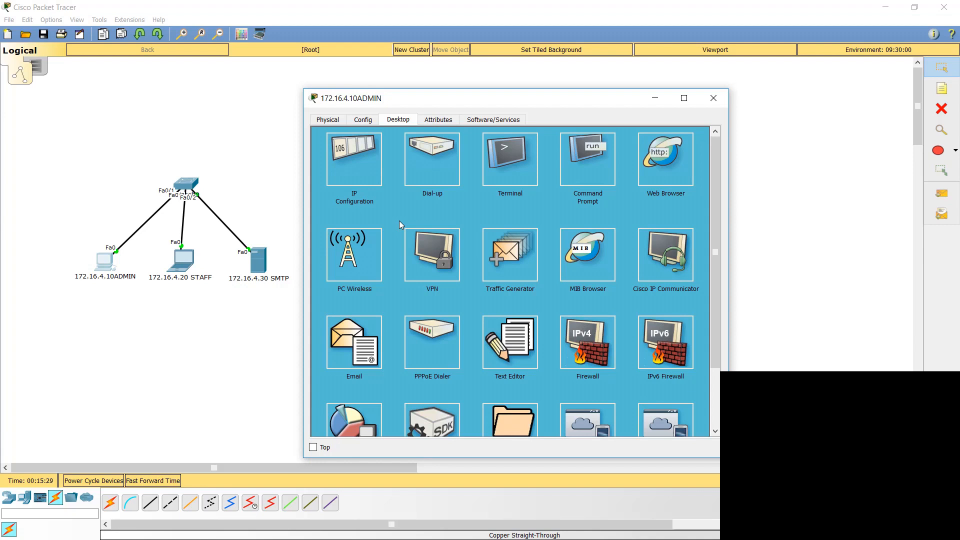
{"action": "left_click", "coordinate": [381, 138]}
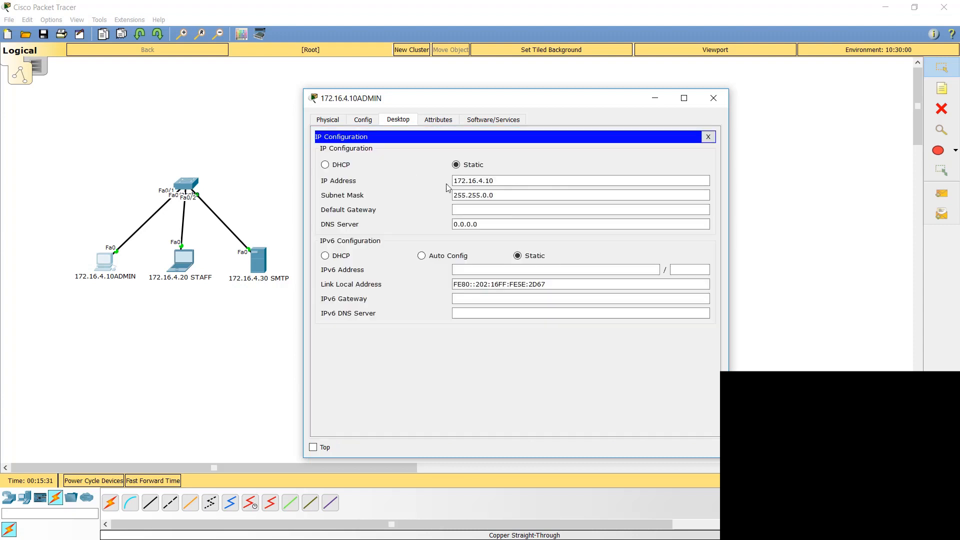
{"action": "left_click", "coordinate": [707, 133]}
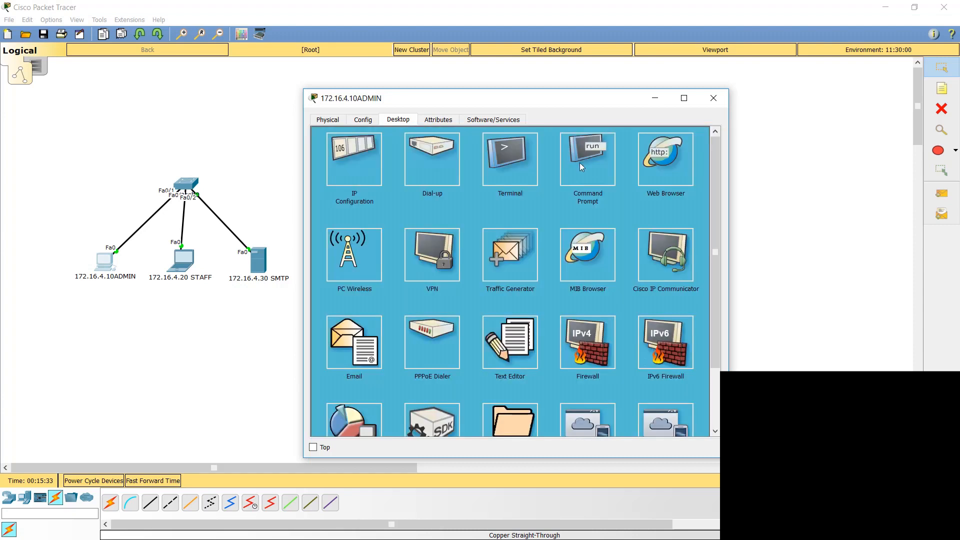
Step: Ping the SMTP server at 172.16.4.30 from the admin PC's command prompt to test connectivity
{"action": "left_click", "coordinate": [580, 163]}
{"action": "type", "text": "ping"}
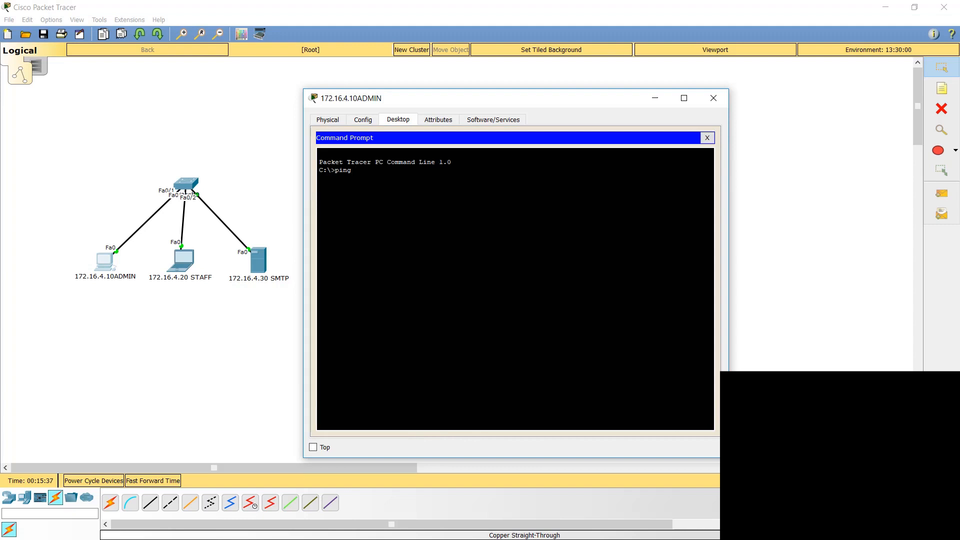
{"action": "type", "text": " 172.16.4.30"}
{"action": "key", "text": "Return"}
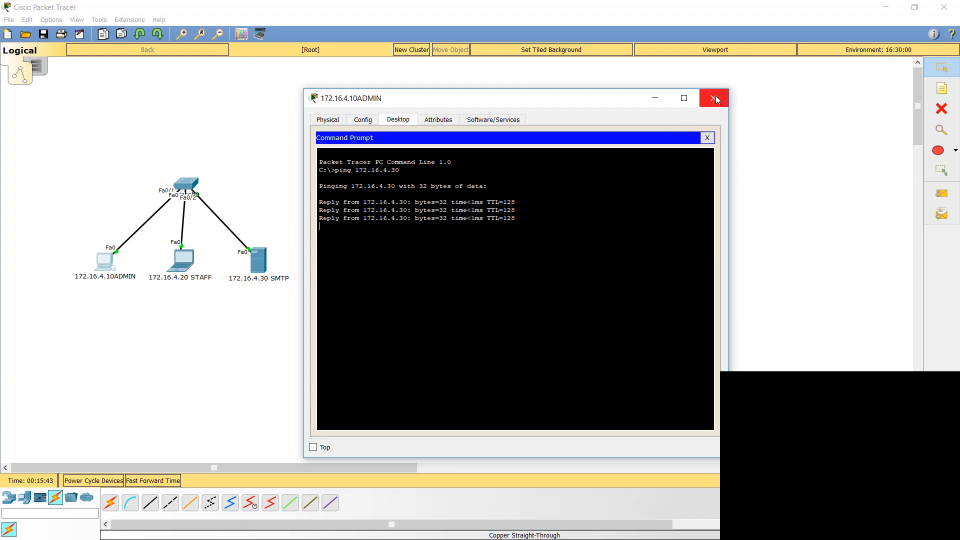
{"action": "left_click", "coordinate": [707, 137]}
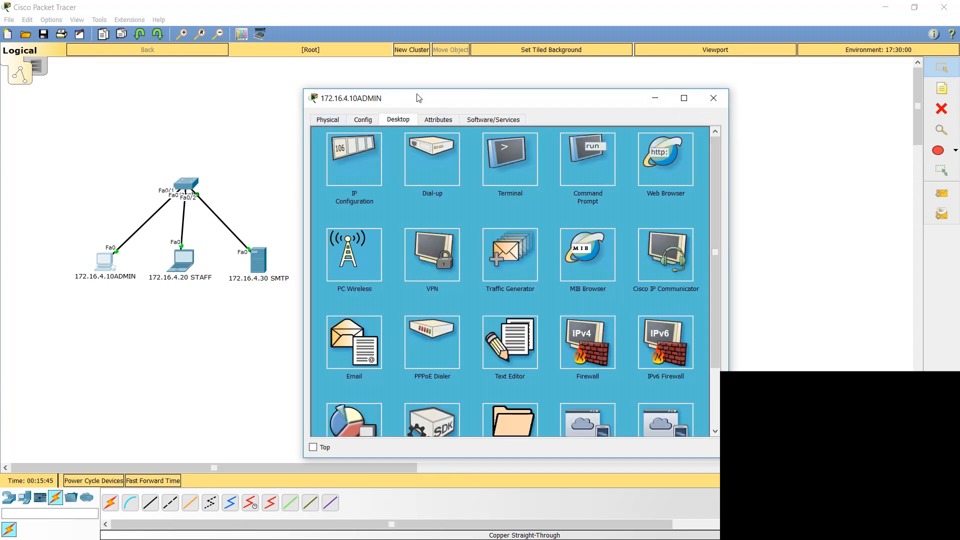
Step: In the admin PC's mail configuration, set the name to admin and enter the admin e-mail address at learntechtraining.com
{"action": "left_click_drag", "start_coordinate": [419, 98], "coordinate": [427, 70]}
{"action": "left_click", "coordinate": [355, 308]}
{"action": "left_click", "coordinate": [393, 142]}
{"action": "type", "text": "admin"}
{"action": "key", "text": "Tab"}
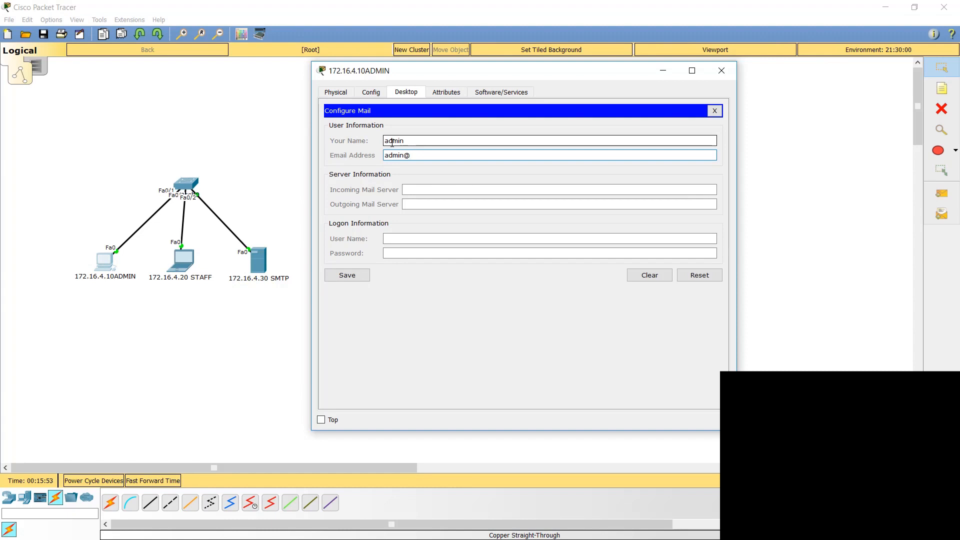
{"action": "key", "text": "Tab"}
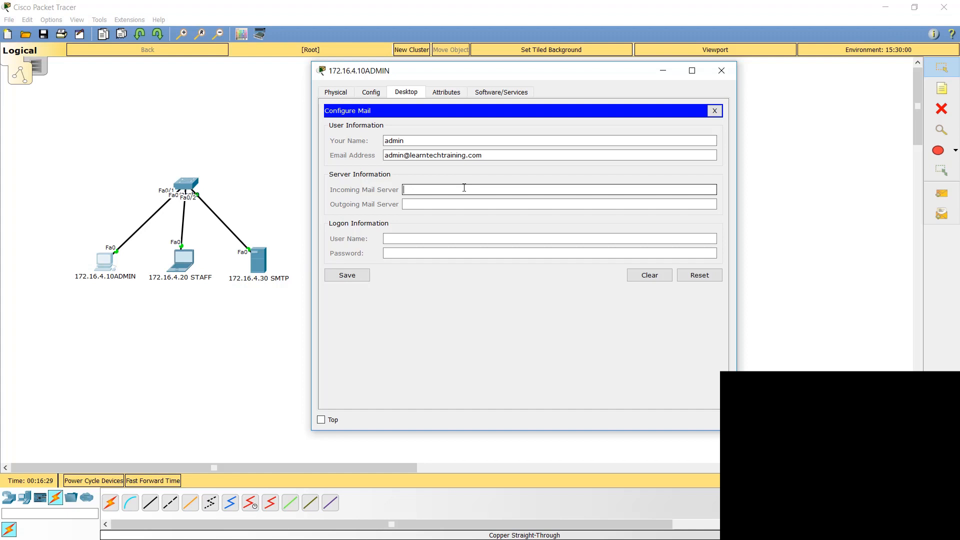
Step: Set the admin PC's incoming and outgoing mail servers to 172.16.4.30
{"action": "type", "text": "172.16.4.30"}
{"action": "key", "text": "Tab"}
{"action": "type", "text": "172.16.4."}
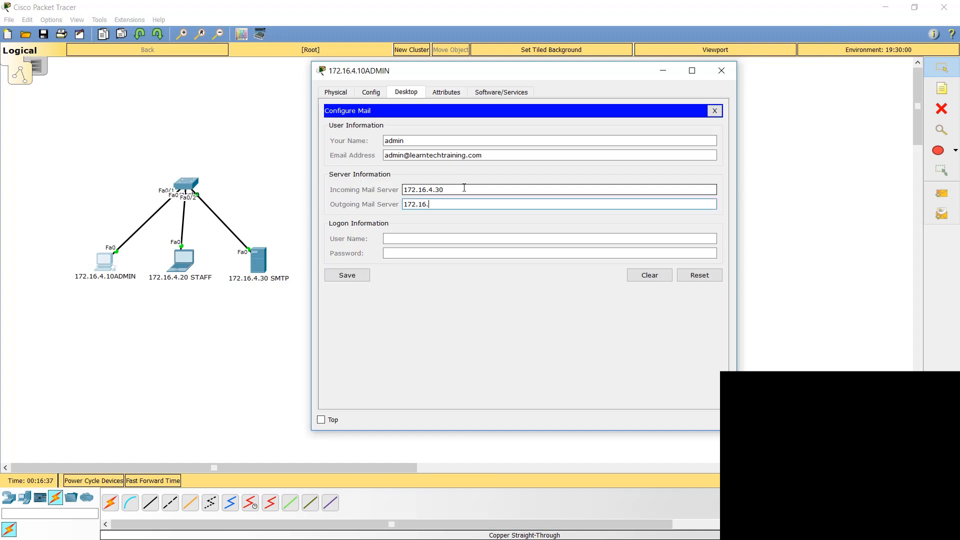
{"action": "type", "text": "30"}
Step: Enter admin as the logon user name with the account password and save the admin PC's mail configuration
{"action": "key", "text": "Tab"}
{"action": "type", "text": "admin"}
{"action": "key", "text": "Tab"}
{"action": "type", "text": "admin"}
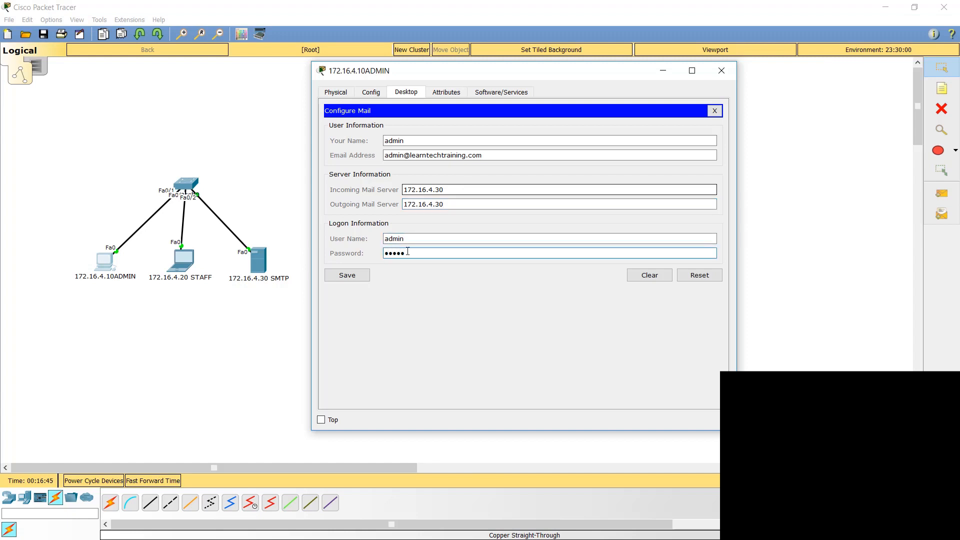
{"action": "left_click", "coordinate": [346, 275]}
Step: In the staff laptop's mail configuration, set the name to staff and enter the staff e-mail address at learntechtraining.com
{"action": "left_click", "coordinate": [187, 269]}
{"action": "left_click", "coordinate": [187, 269]}
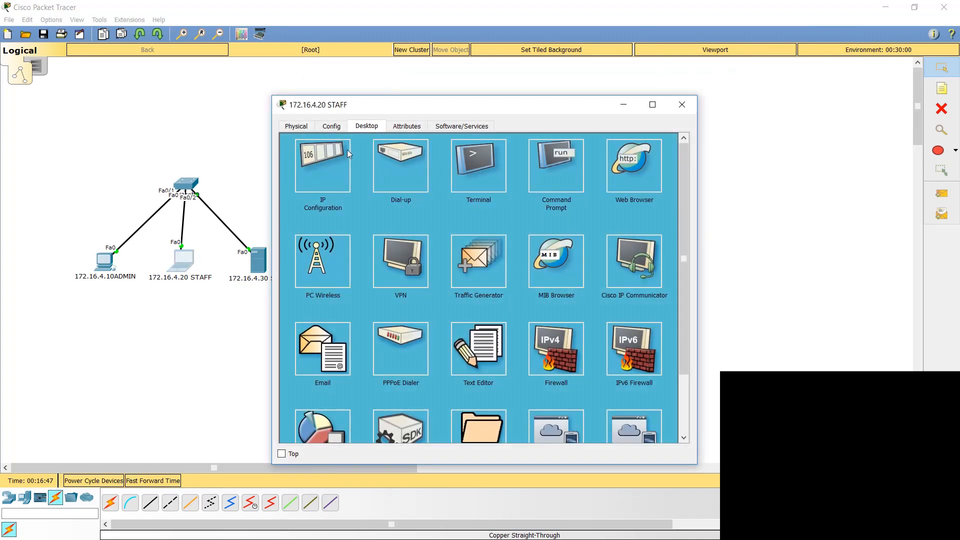
{"action": "left_click", "coordinate": [380, 338]}
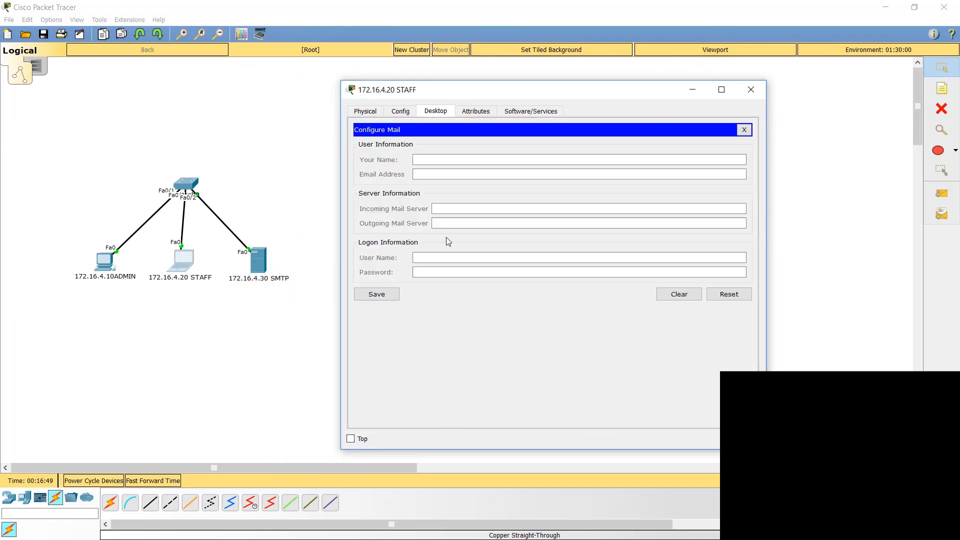
{"action": "left_click", "coordinate": [432, 161]}
{"action": "type", "text": "staff"}
{"action": "key", "text": "Tab"}
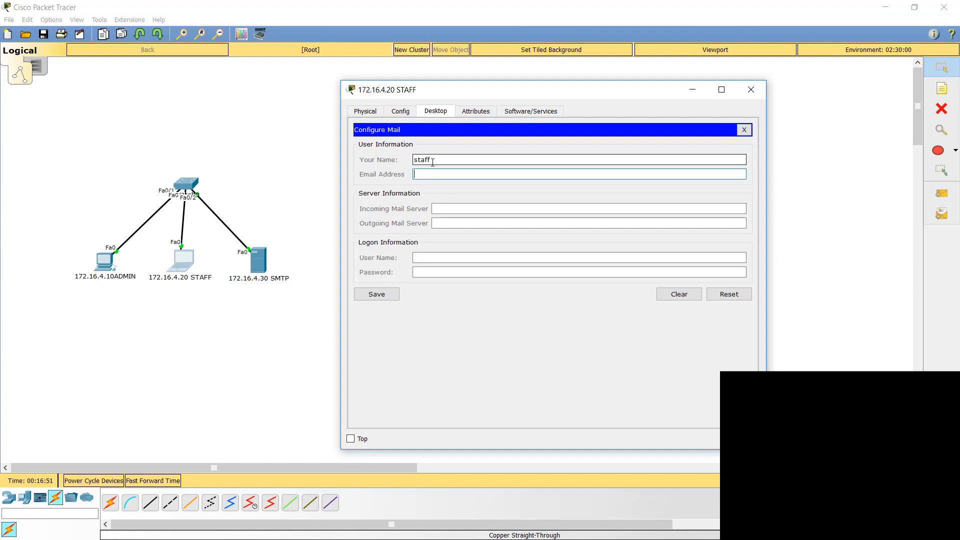
{"action": "key", "text": "Tab"}
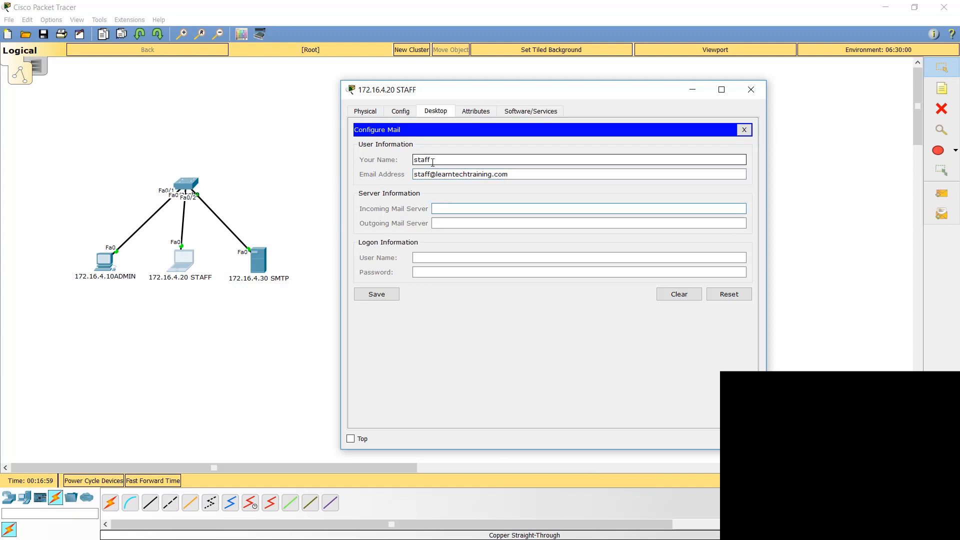
Step: Set the staff laptop's incoming and outgoing mail servers to 172.16.4.30
{"action": "type", "text": "172.16.4.30"}
{"action": "key", "text": "Tab"}
{"action": "type", "text": "172.16.4.30"}
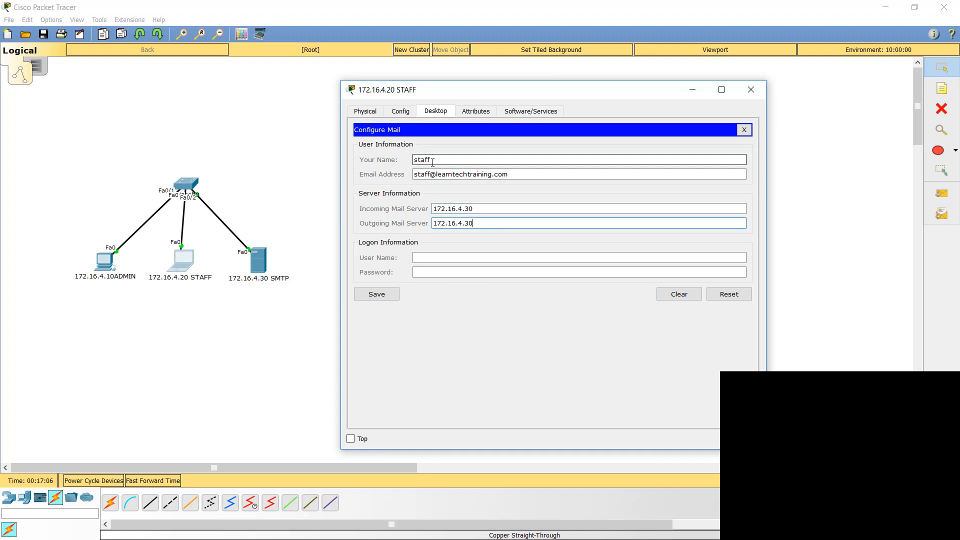
Step: Enter staff as the logon user name with the account password, save the staff laptop's mail configuration and close its window
{"action": "key", "text": "Tab"}
{"action": "type", "text": "staff"}
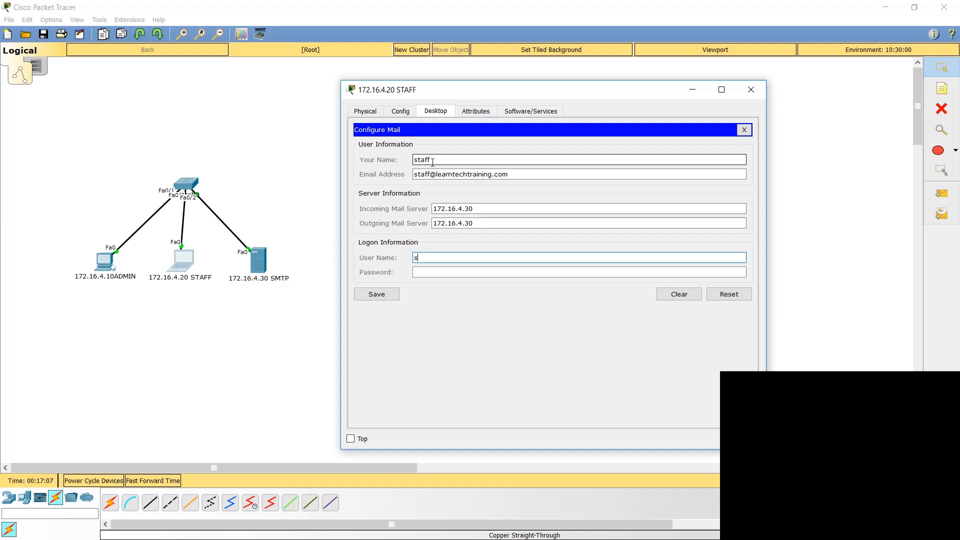
{"action": "key", "text": "Tab"}
{"action": "type", "text": "staff"}
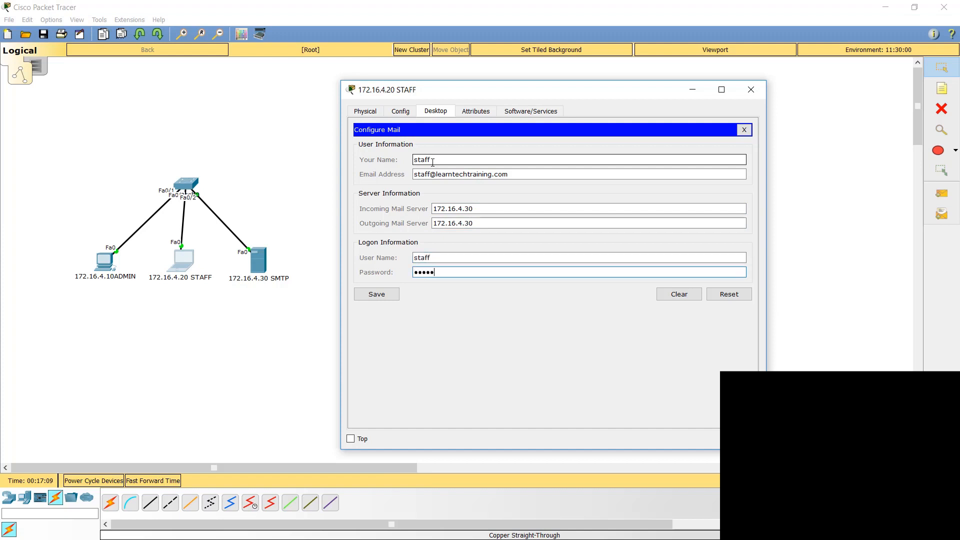
{"action": "left_click", "coordinate": [374, 299]}
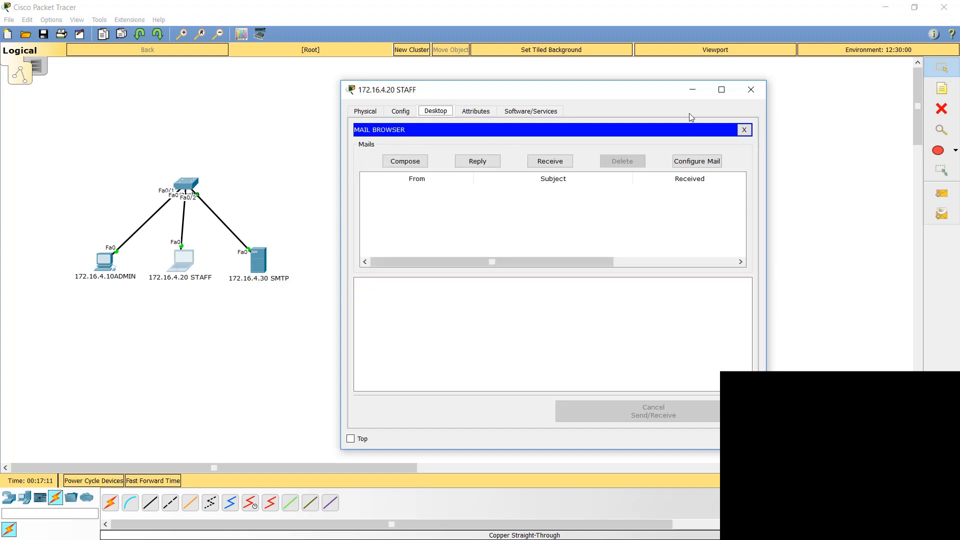
{"action": "left_click", "coordinate": [764, 91]}
Step: Compose a mail on the admin PC to the staff e-mail address with the subject "IM LOVING THIS SMTP VIDEO"
{"action": "left_click", "coordinate": [99, 264]}
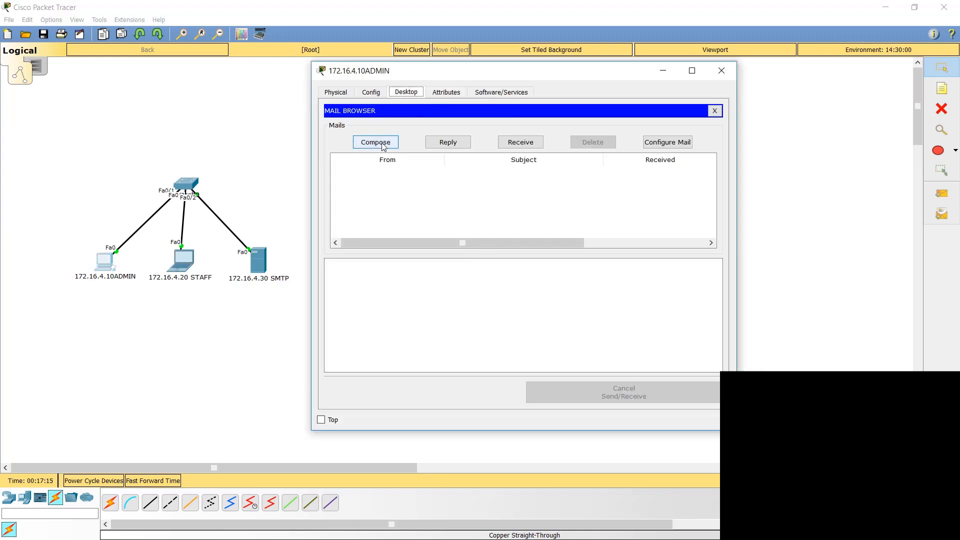
{"action": "left_click", "coordinate": [376, 142]}
{"action": "left_click", "coordinate": [434, 128]}
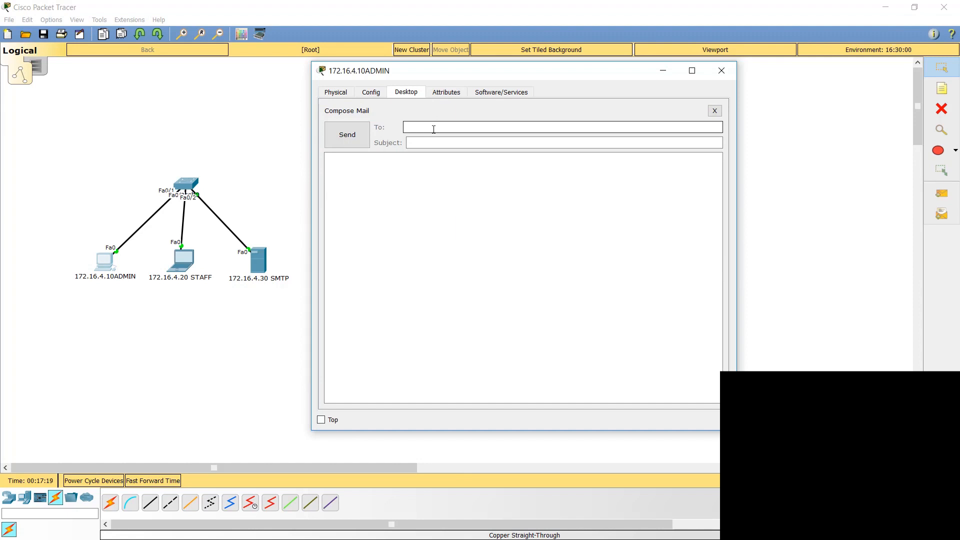
{"action": "key", "text": "Tab"}
{"action": "type", "text": "IM LOVING THIS SMTP VIDEO"}
{"action": "key", "text": "Tab"}
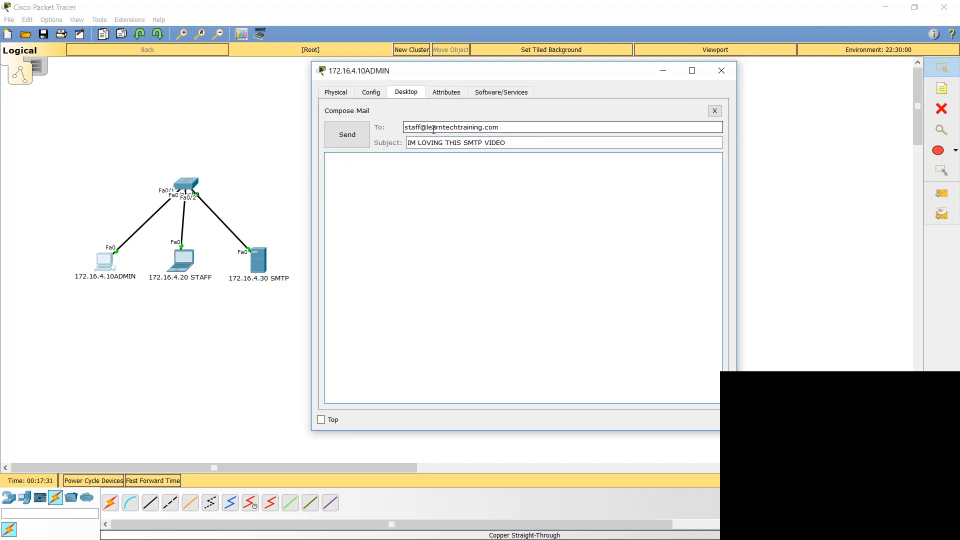
Step: Write "PLEASE - DO NOT FORGET TO SUBSCRIBE TO LEARNTECHTRAINING on YOUTUBE!" as the message body and send the mail
{"action": "type", "text": "LEASE - DO NOT FORGET TO SUBSCRI"}
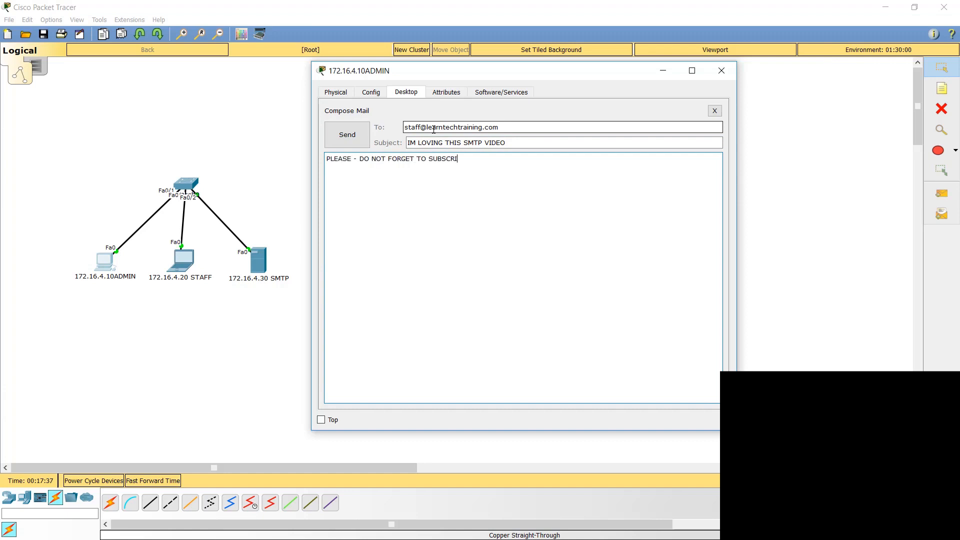
{"action": "type", "text": "BE TO LEARNTECHTRAINING on YOUTUBE!"}
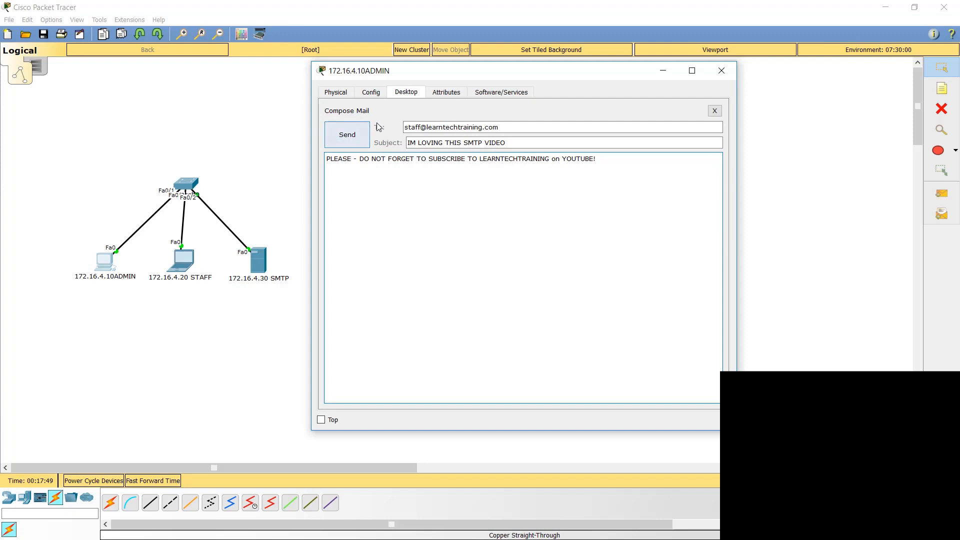
{"action": "left_click", "coordinate": [352, 139]}
{"action": "left_click", "coordinate": [722, 71]}
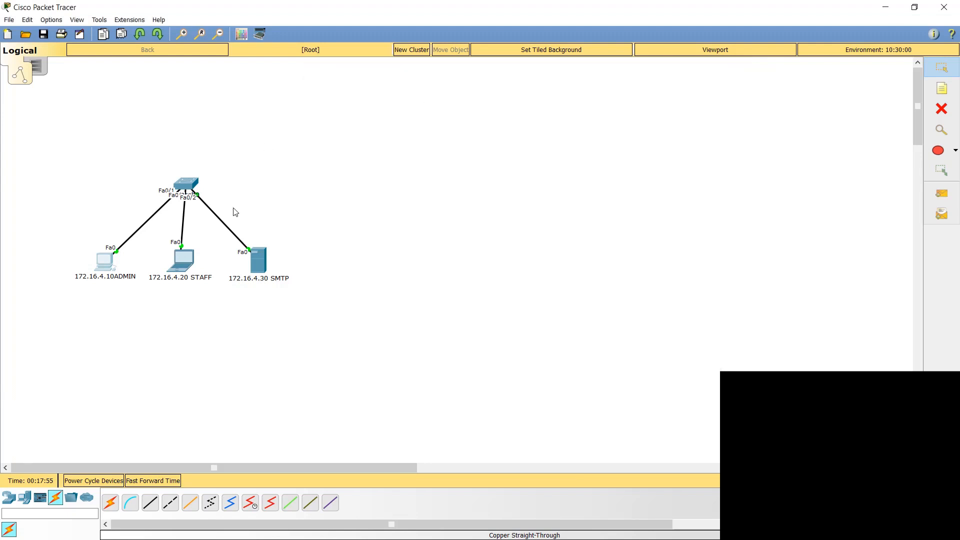
Step: Receive mail on the staff laptop and open the message from the admin
{"action": "double_click", "coordinate": [183, 261]}
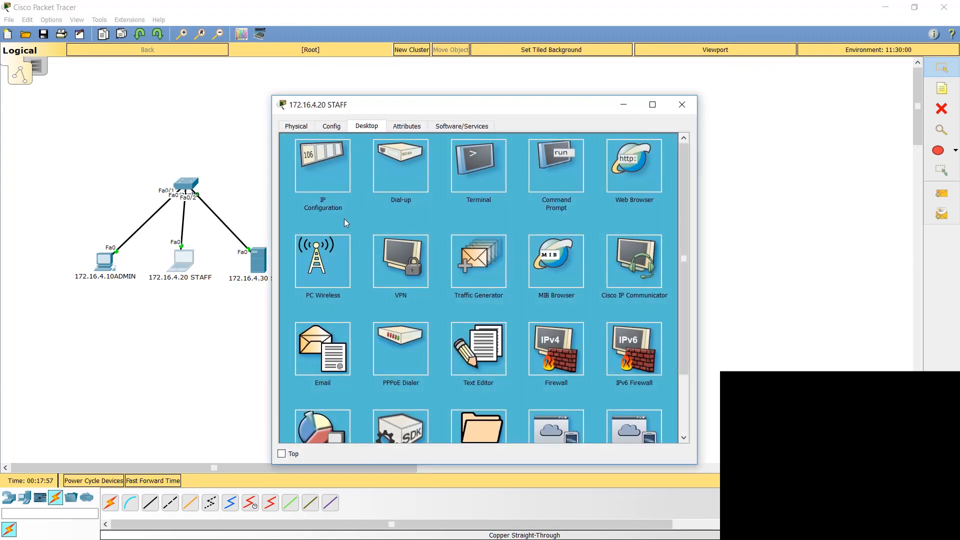
{"action": "left_click", "coordinate": [337, 326]}
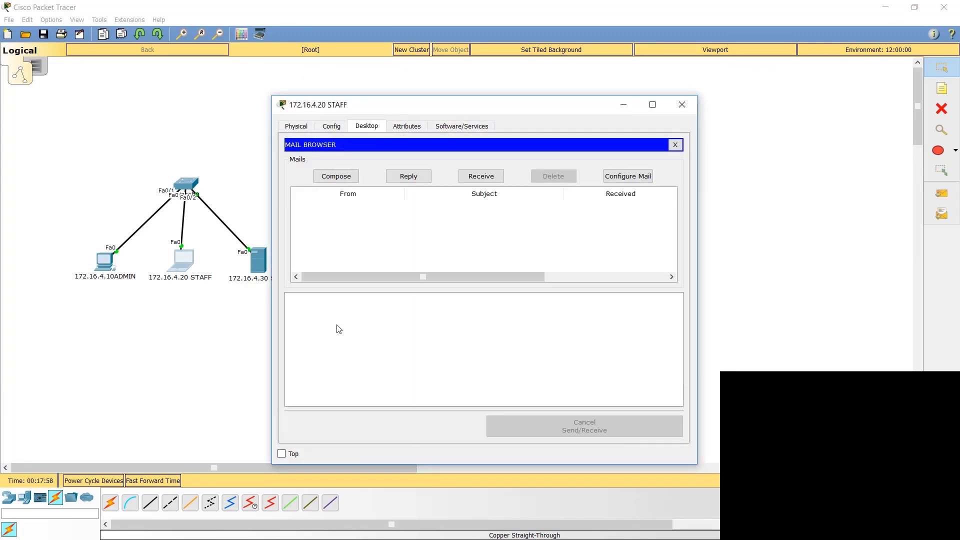
{"action": "left_click", "coordinate": [479, 178]}
{"action": "double_click", "coordinate": [404, 207]}
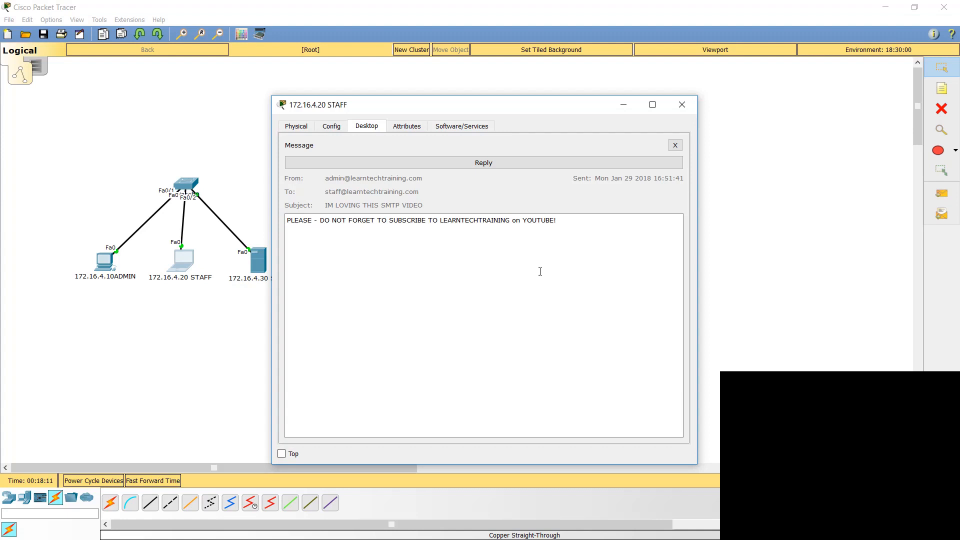
Step: Reply to the admin's message with "I will be sure to subscribe" followed by the recipient's first name, and send it
{"action": "left_click", "coordinate": [490, 163]}
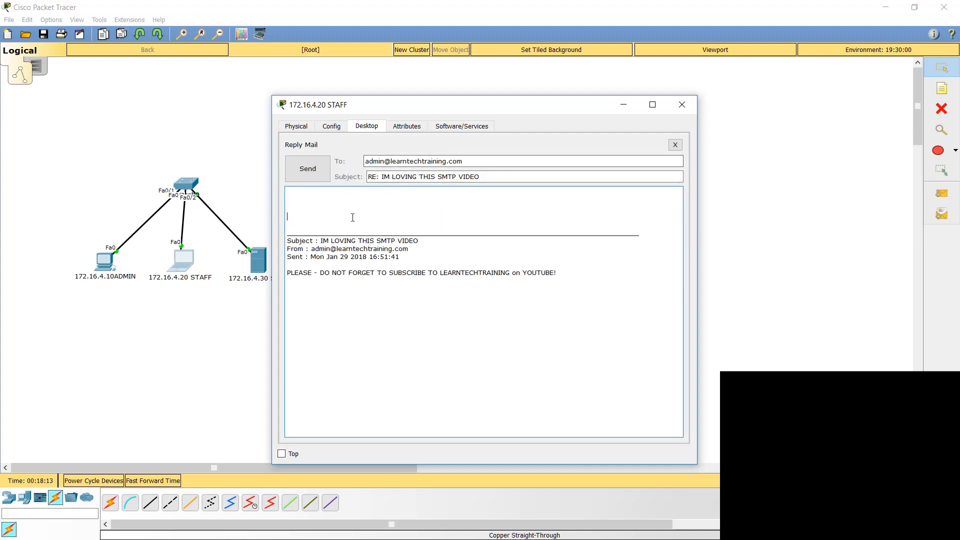
{"action": "type", "text": "I will be sure to subscribe, Keith!"}
{"action": "left_click", "coordinate": [323, 169]}
Step: Receive mail on the admin PC and open the reply from staff to read it
{"action": "left_click", "coordinate": [105, 264]}
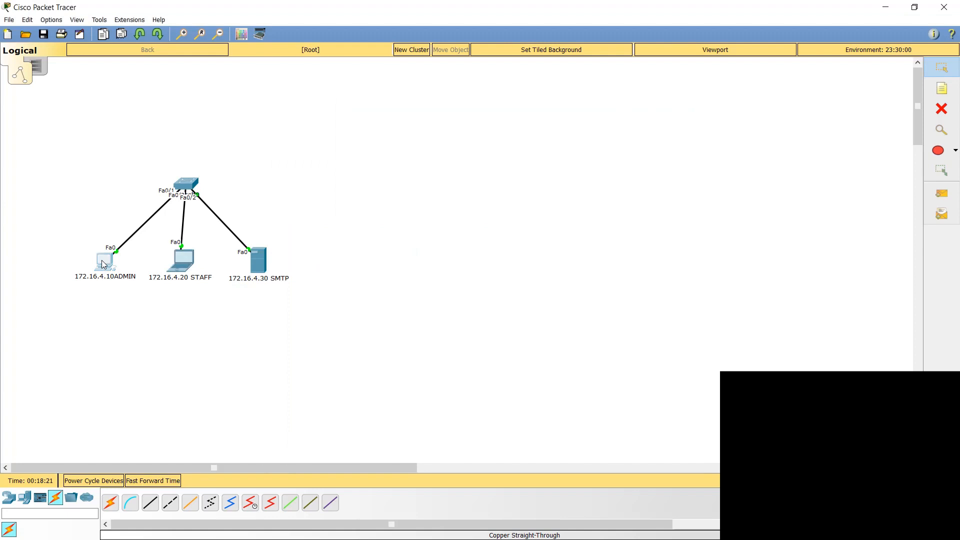
{"action": "left_click_drag", "start_coordinate": [372, 111], "coordinate": [398, 92]}
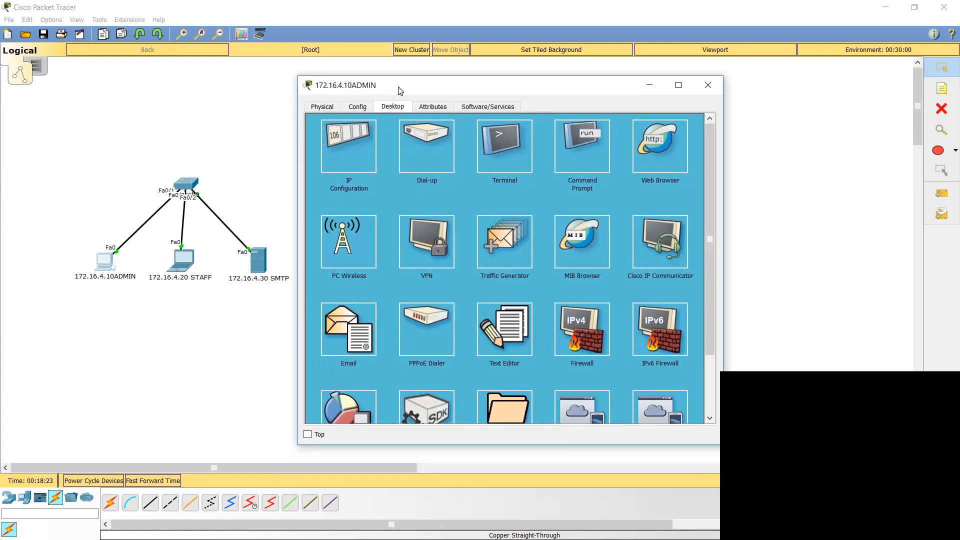
{"action": "left_click", "coordinate": [343, 330]}
{"action": "left_click", "coordinate": [507, 156]}
{"action": "double_click", "coordinate": [449, 184]}
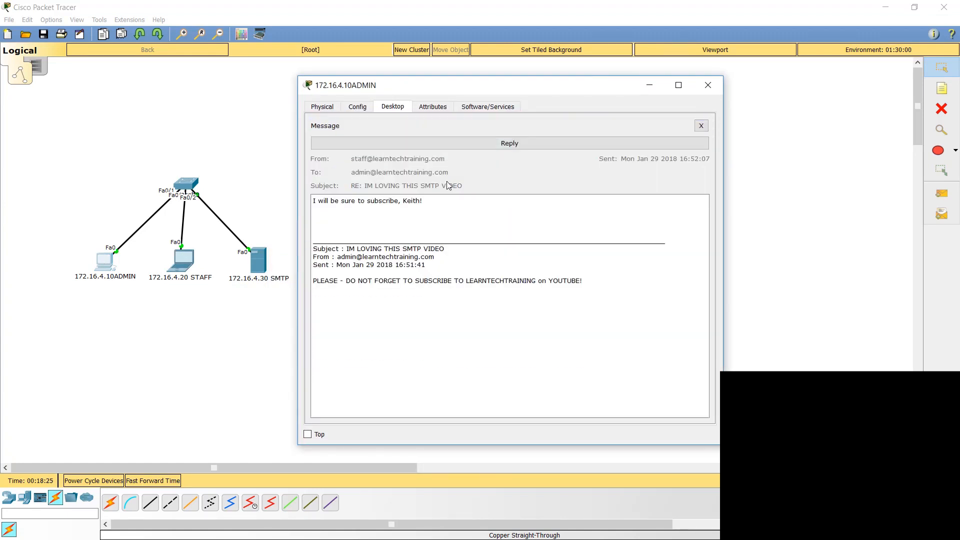
{"action": "left_click_drag", "start_coordinate": [684, 281], "coordinate": [435, 217]}
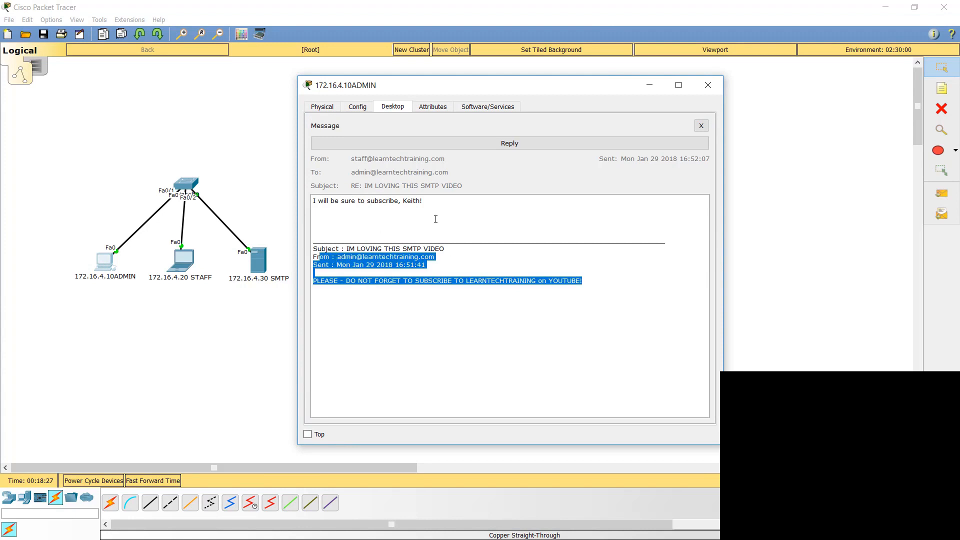
Step: Highlight the reply text in the staff message, close the admin PC window and switch to Simulation mode
{"action": "left_click", "coordinate": [352, 220]}
{"action": "left_click_drag", "start_coordinate": [353, 220], "coordinate": [303, 202]}
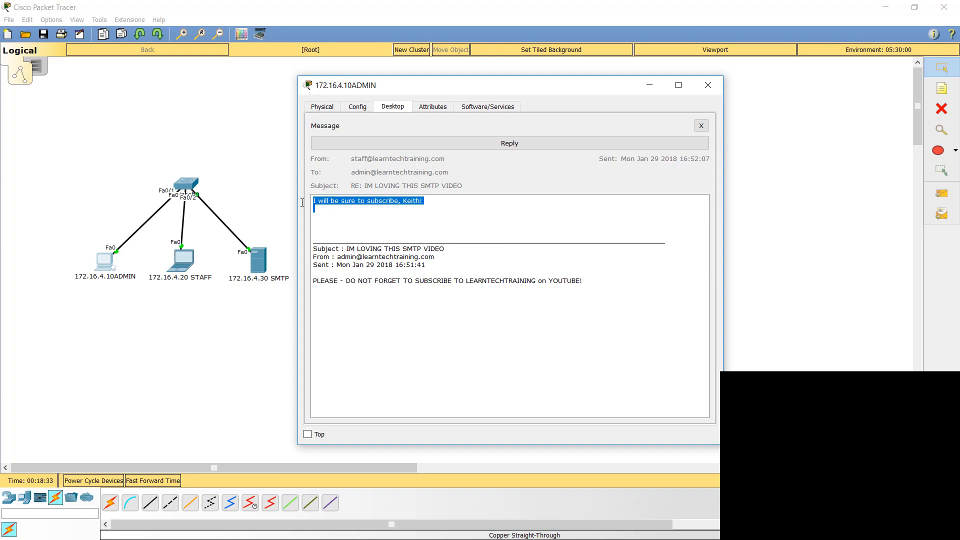
{"action": "left_click", "coordinate": [703, 87]}
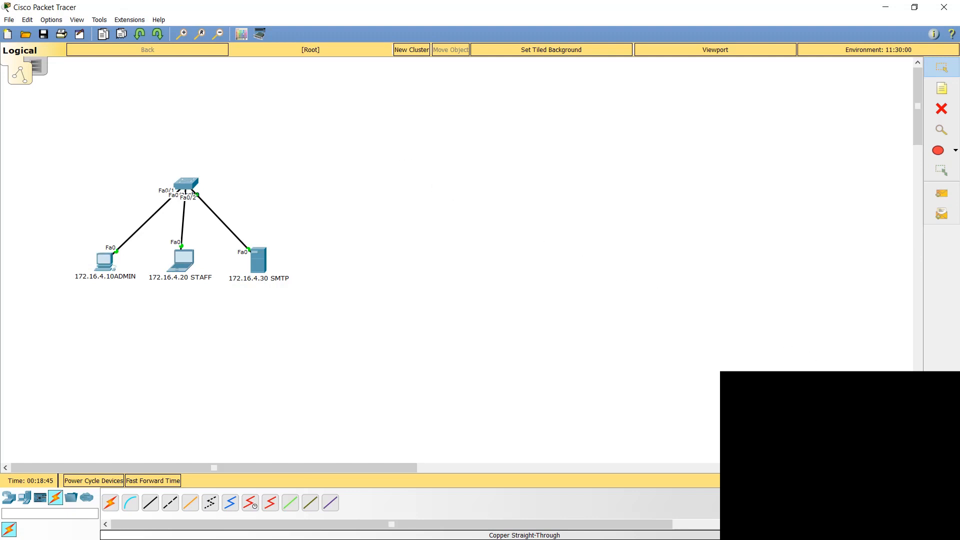
{"action": "key", "text": "shift+s"}
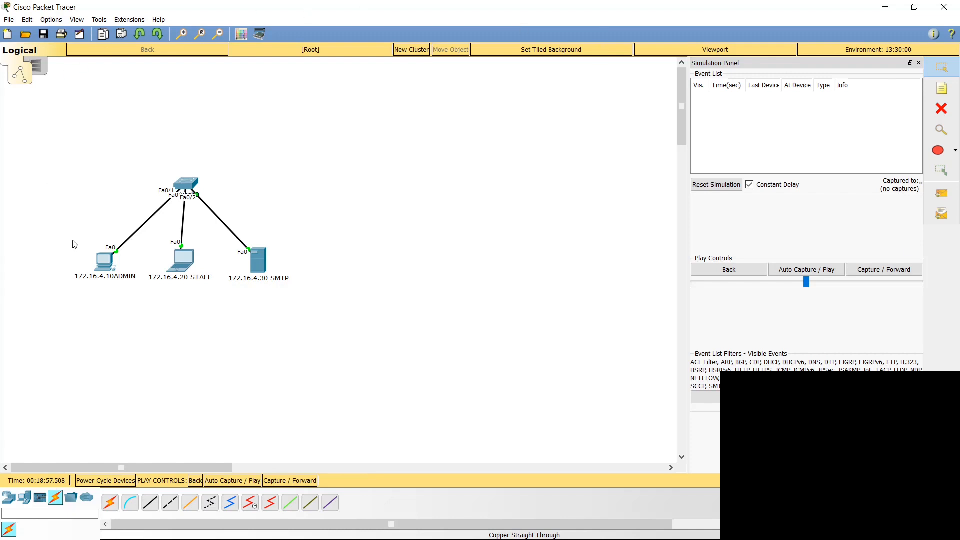
Step: Start a new mail on the admin PC addressed to the staff account with the subject "THis is to see captures"
{"action": "left_click", "coordinate": [109, 271]}
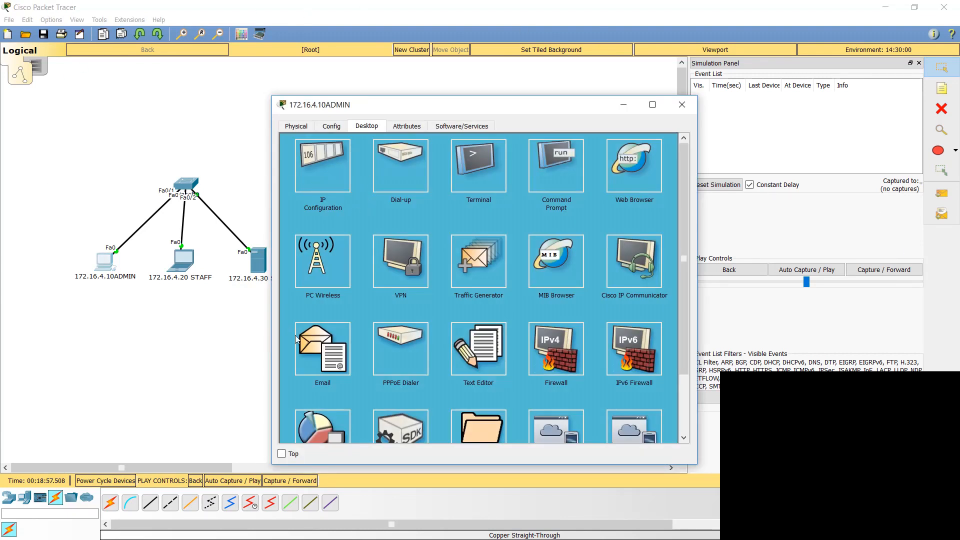
{"action": "left_click", "coordinate": [334, 339]}
{"action": "left_click", "coordinate": [350, 178]}
{"action": "left_click", "coordinate": [390, 160]}
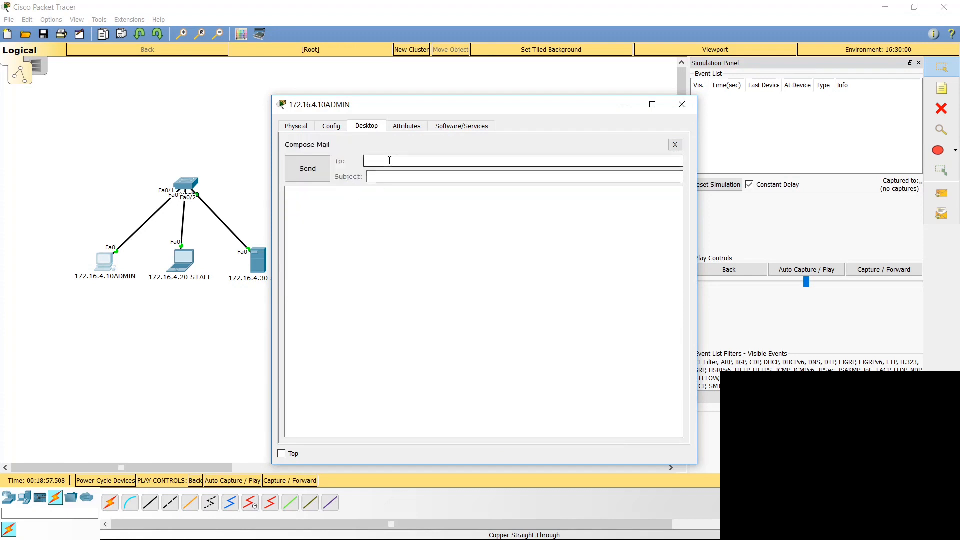
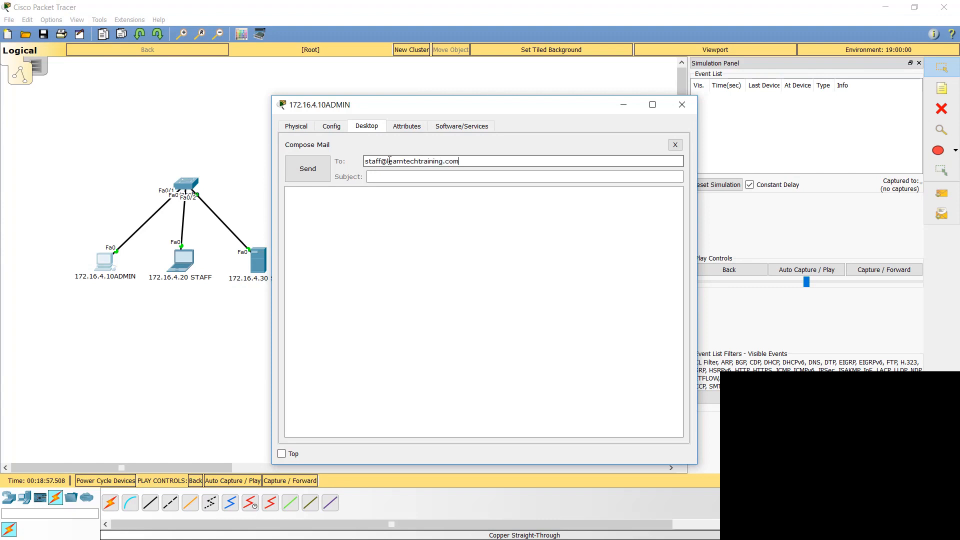
{"action": "key", "text": "Tab"}
{"action": "type", "text": "THi"}
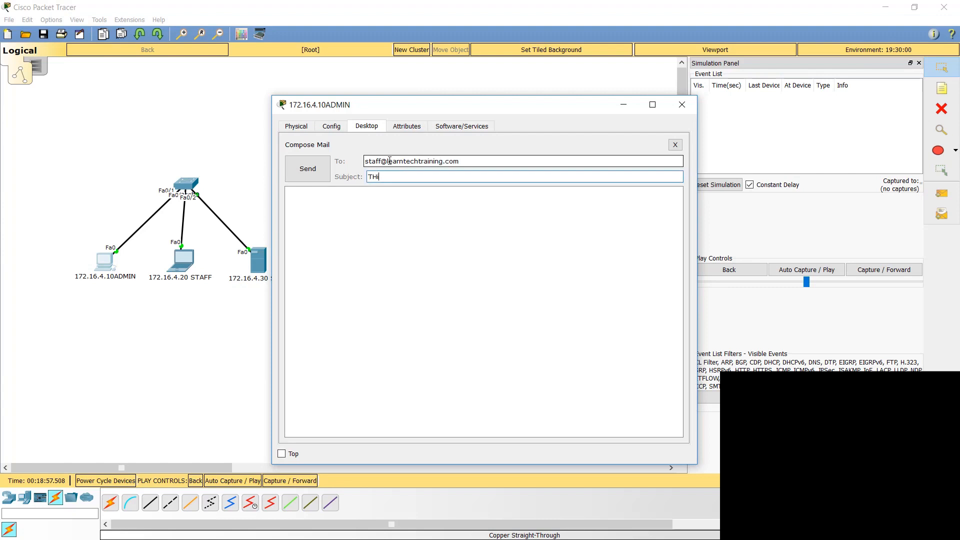
{"action": "type", "text": "s is to see captures"}
Step: Write a subscription reminder beginning "AGAIN DO NOT FORGET TO" as the message body and send the mail
{"action": "key", "text": "Tab"}
{"action": "type", "text": "AGI"}
{"action": "type", "text": "IN DO NOT FORGET TO"}
{"action": "type", "text": " SUBSCRIB"}
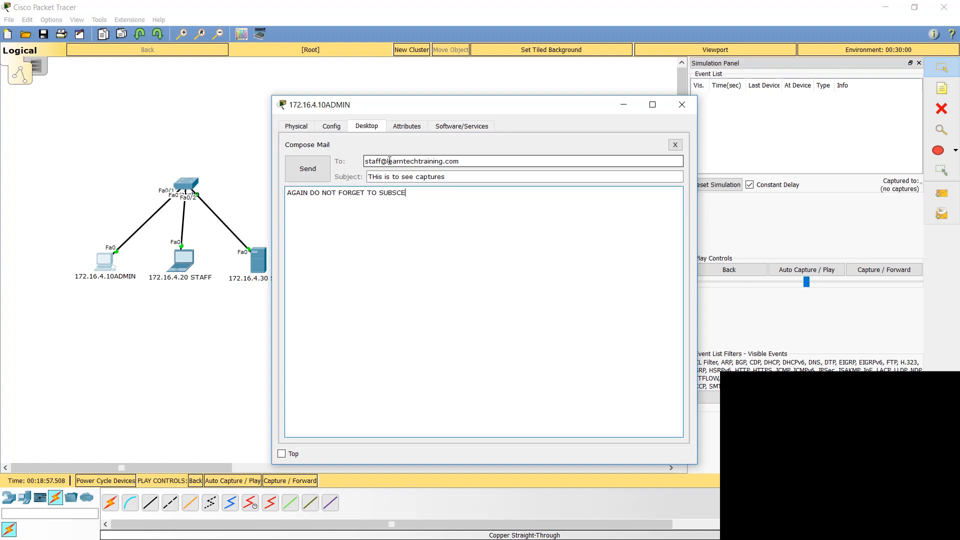
{"action": "left_click", "coordinate": [299, 167]}
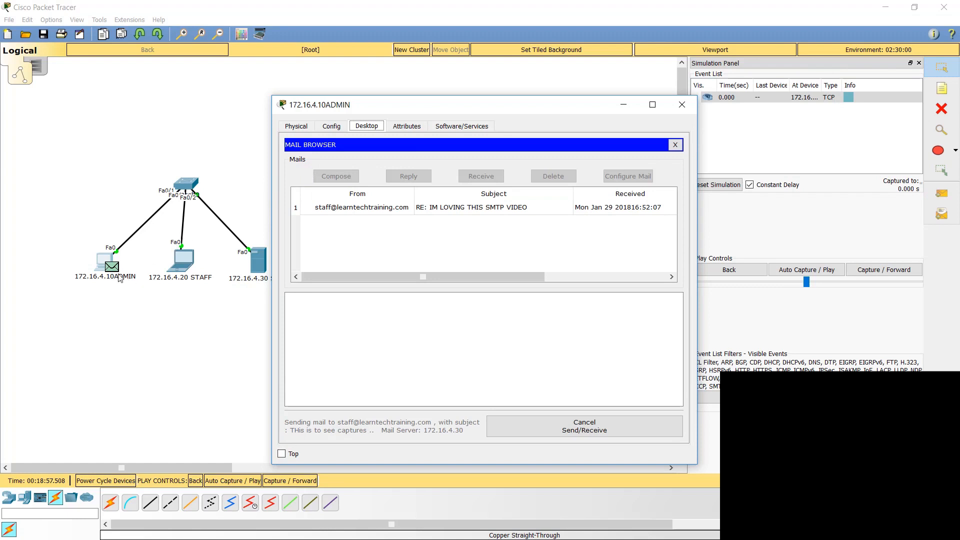
Step: Close the admin PC window, run the automatic event capture briefly and stop it
{"action": "left_click", "coordinate": [688, 110]}
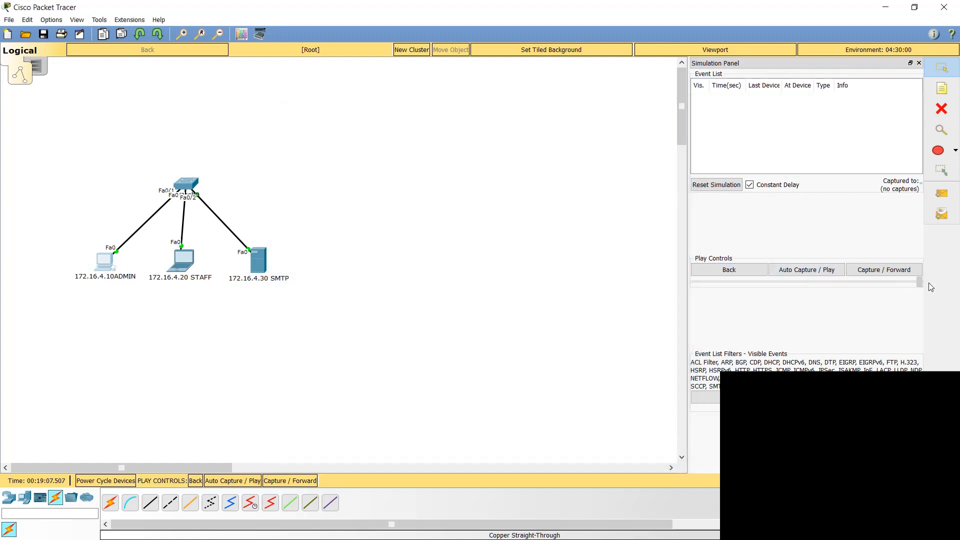
{"action": "left_click", "coordinate": [819, 274]}
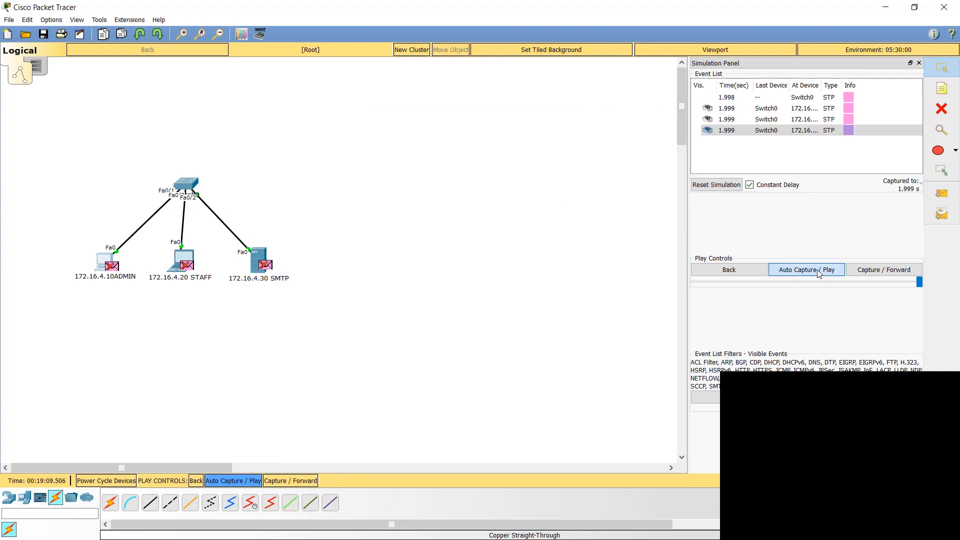
{"action": "left_click", "coordinate": [819, 274]}
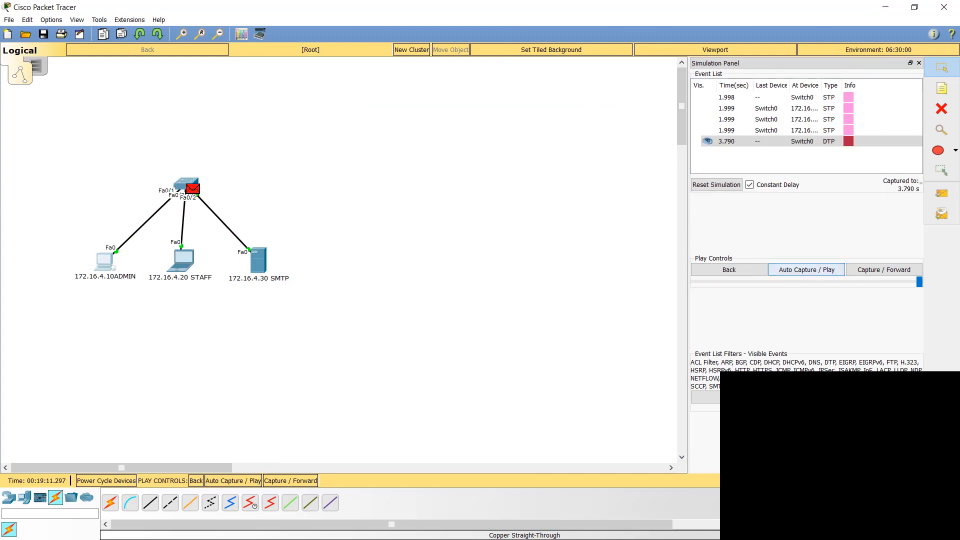
Step: Open the mail client on the admin PC again and address a new mail to the staff account
{"action": "left_click", "coordinate": [106, 262]}
{"action": "left_click", "coordinate": [337, 332]}
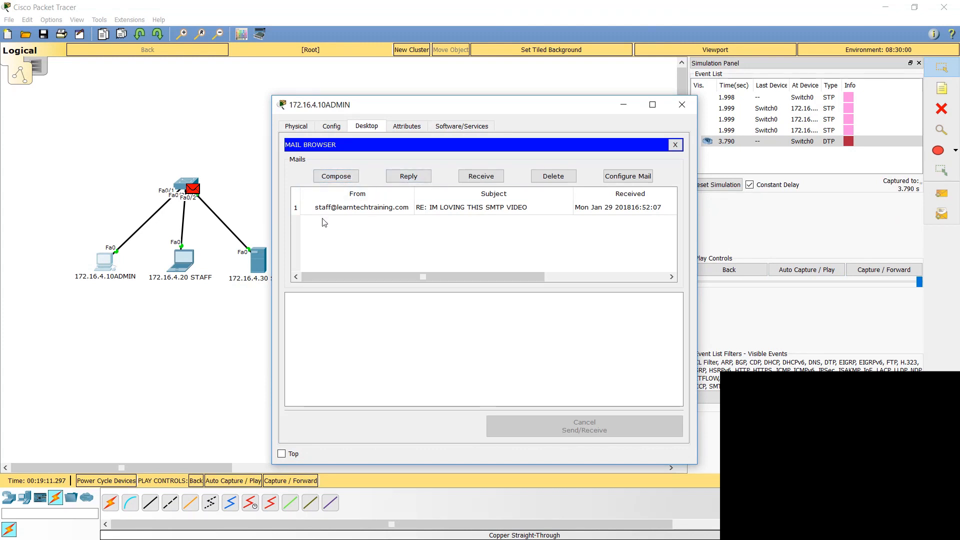
{"action": "left_click", "coordinate": [330, 180]}
{"action": "left_click", "coordinate": [389, 161]}
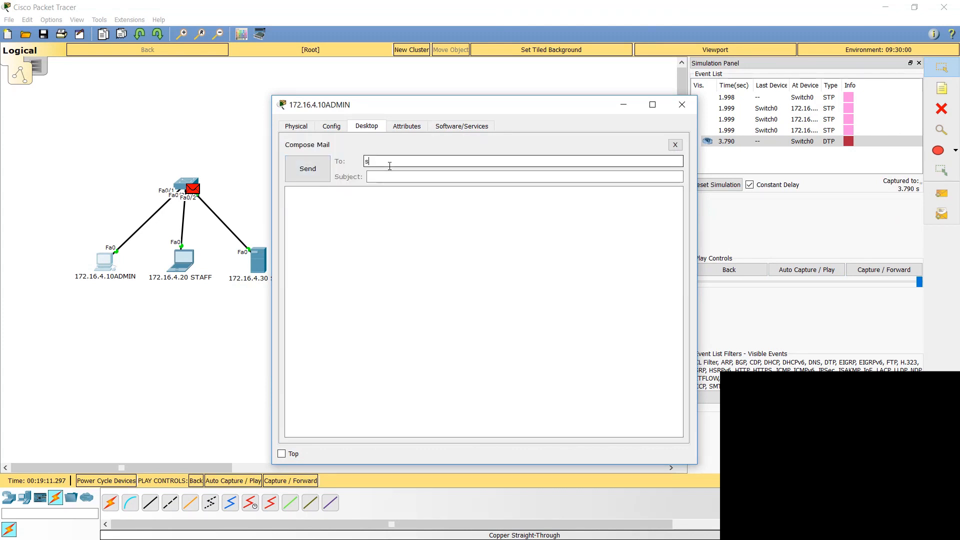
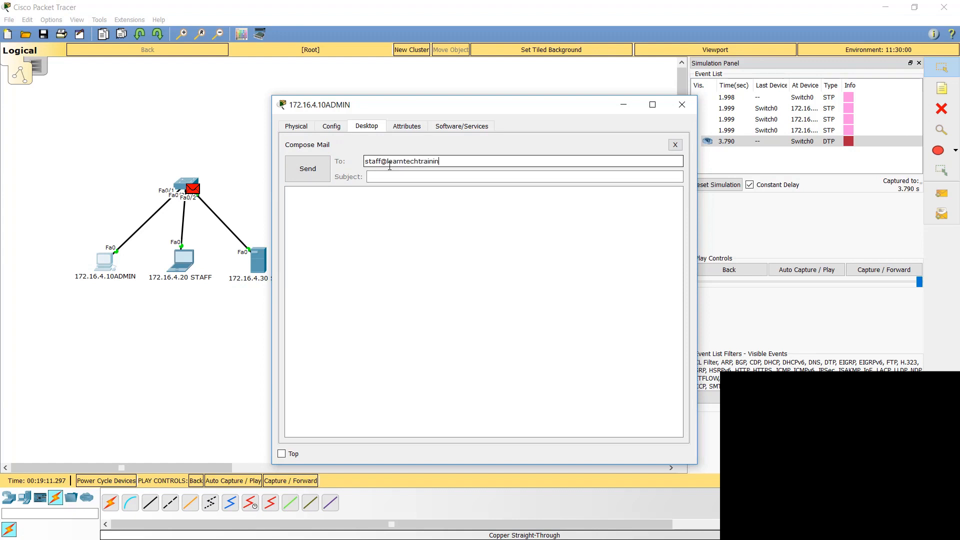
Step: Enter "testing" as both the subject and the message body, and send the mail
{"action": "key", "text": "Tab"}
{"action": "type", "text": "testing"}
{"action": "key", "text": "Tab"}
{"action": "type", "text": "testing"}
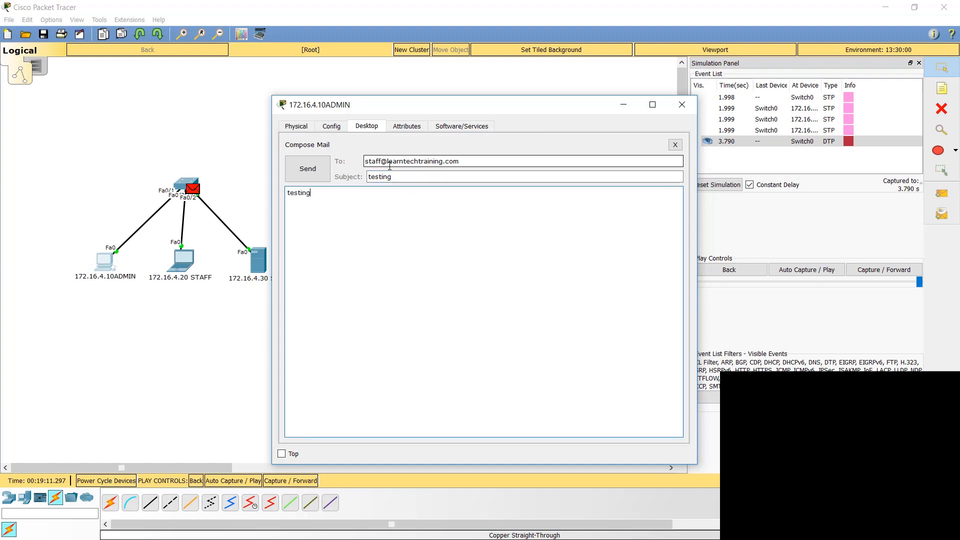
{"action": "left_click", "coordinate": [323, 169]}
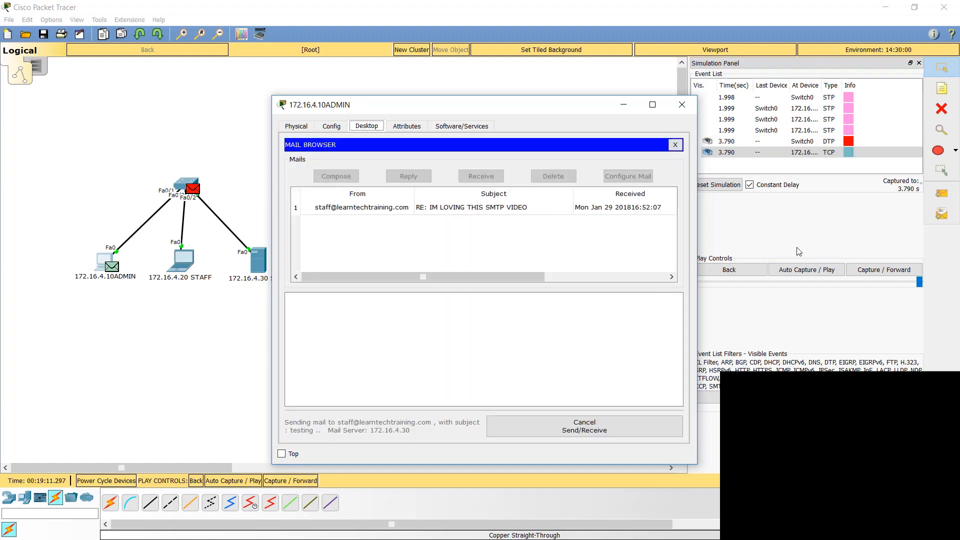
Step: Run the automatic capture while the mail travels through the network, and pause it once SMTP events are listed
{"action": "left_click", "coordinate": [803, 264]}
{"action": "left_click", "coordinate": [805, 269]}
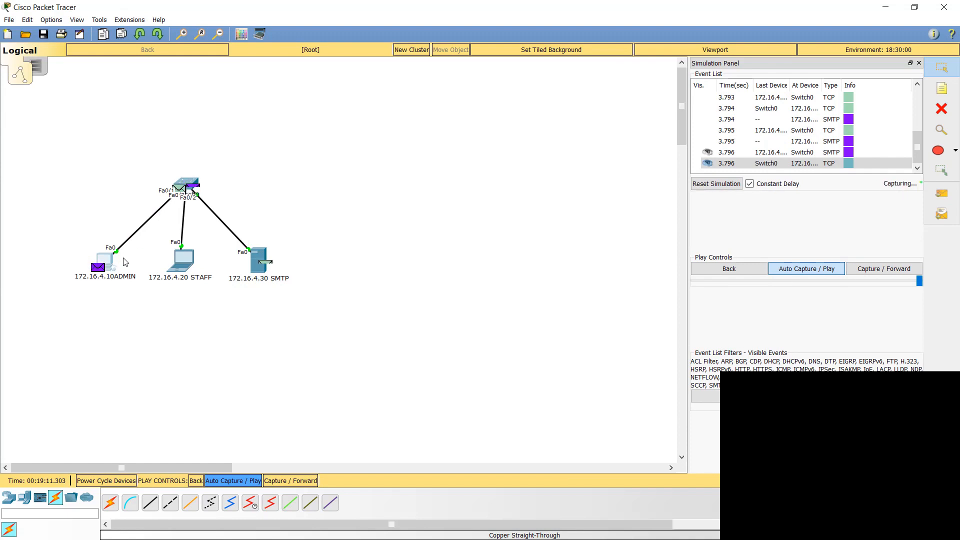
{"action": "left_click", "coordinate": [810, 271]}
Step: Inspect the PDU information of the SMTP event at Switch0 and of the preceding SMTP event at the mail server
{"action": "left_click", "coordinate": [852, 142]}
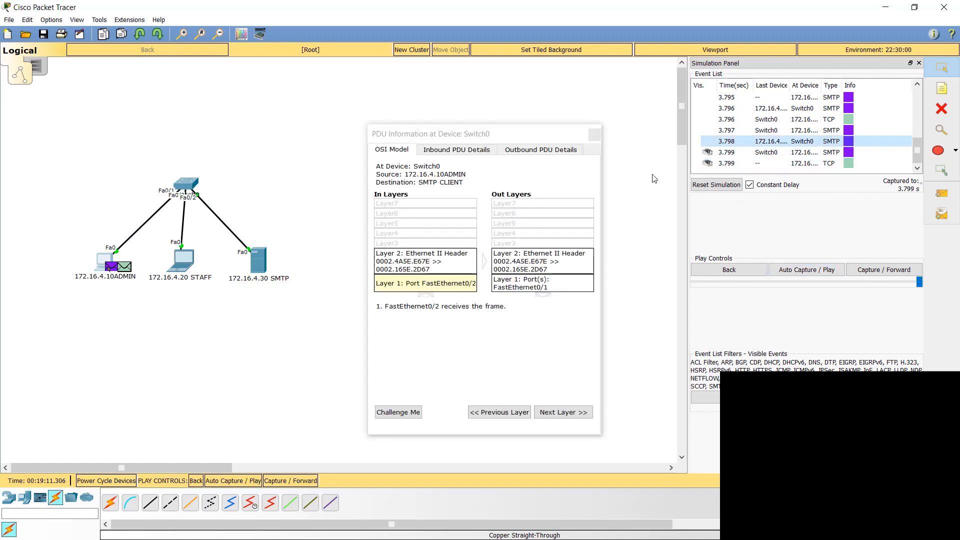
{"action": "left_click_drag", "start_coordinate": [500, 135], "coordinate": [483, 106]}
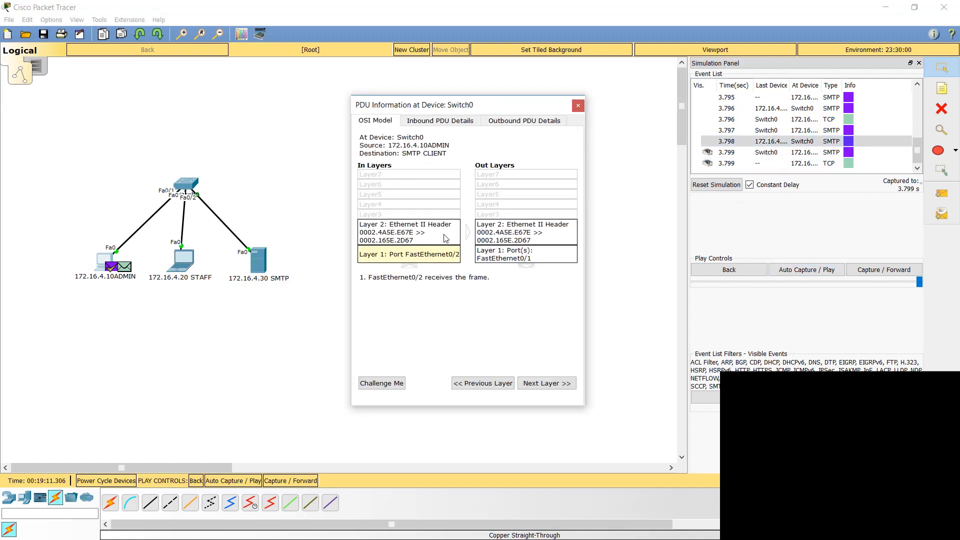
{"action": "left_click", "coordinate": [850, 131]}
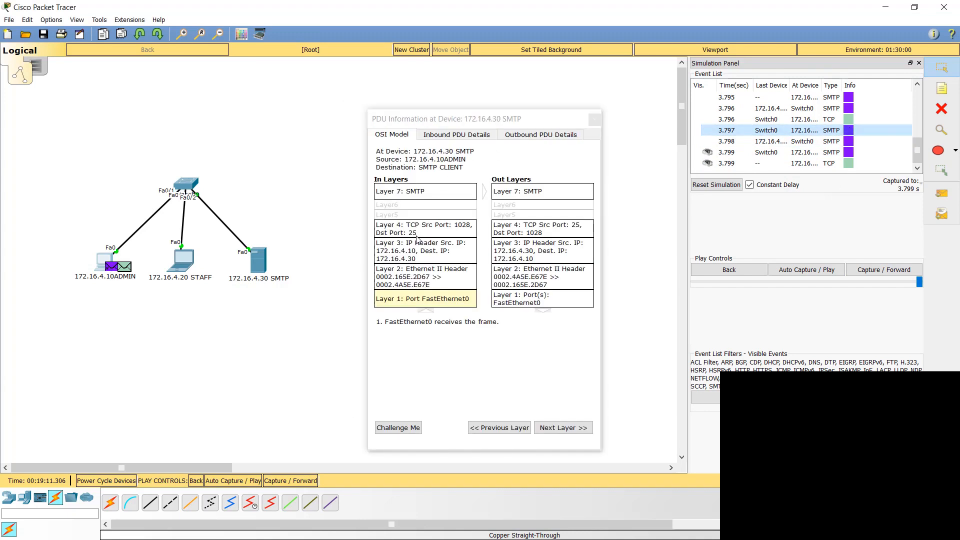